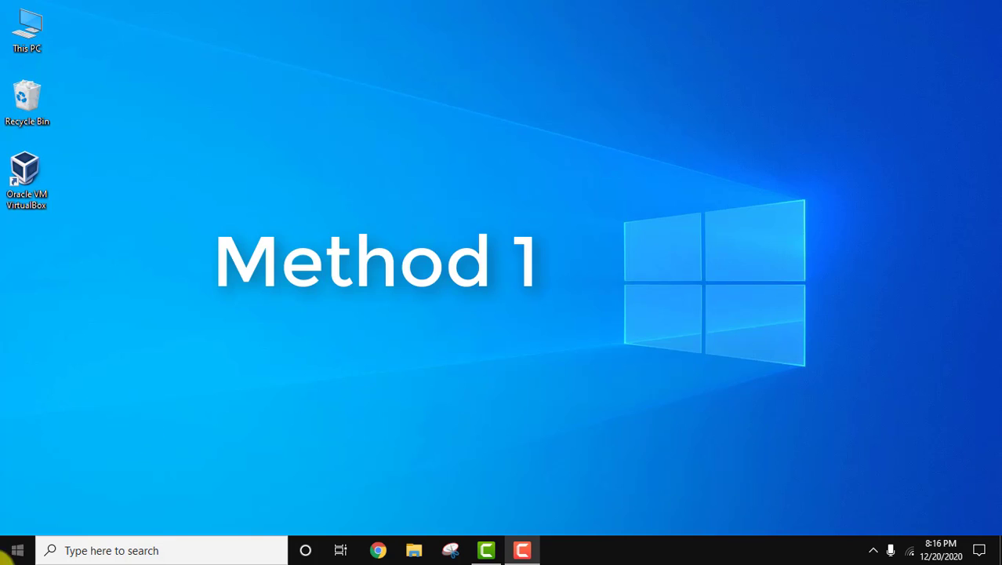
Step: Open the user's Temp folder (795 items) by searching %temp% from the Start menu
{"action": "left_click", "coordinate": [15, 551]}
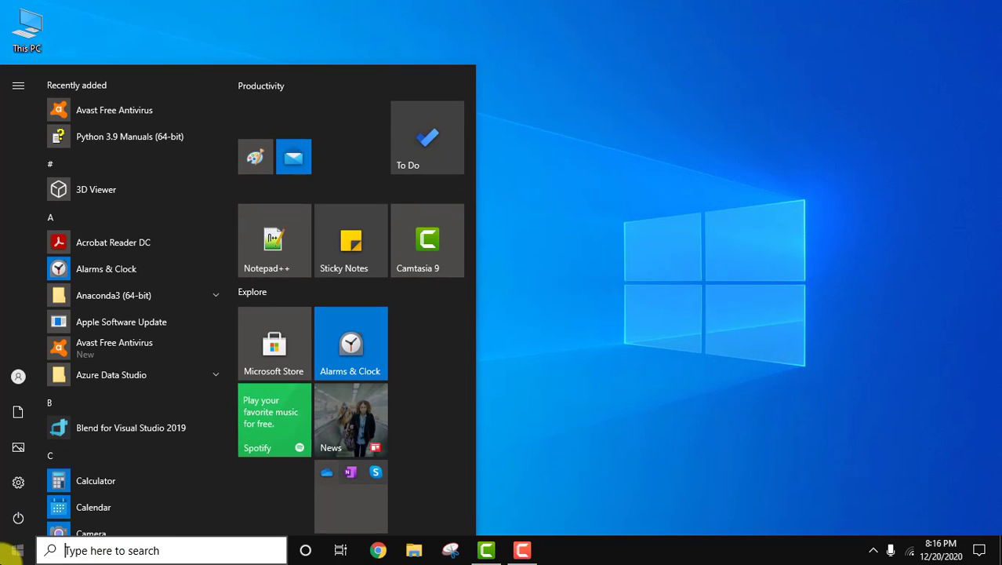
{"action": "type", "text": "%te"}
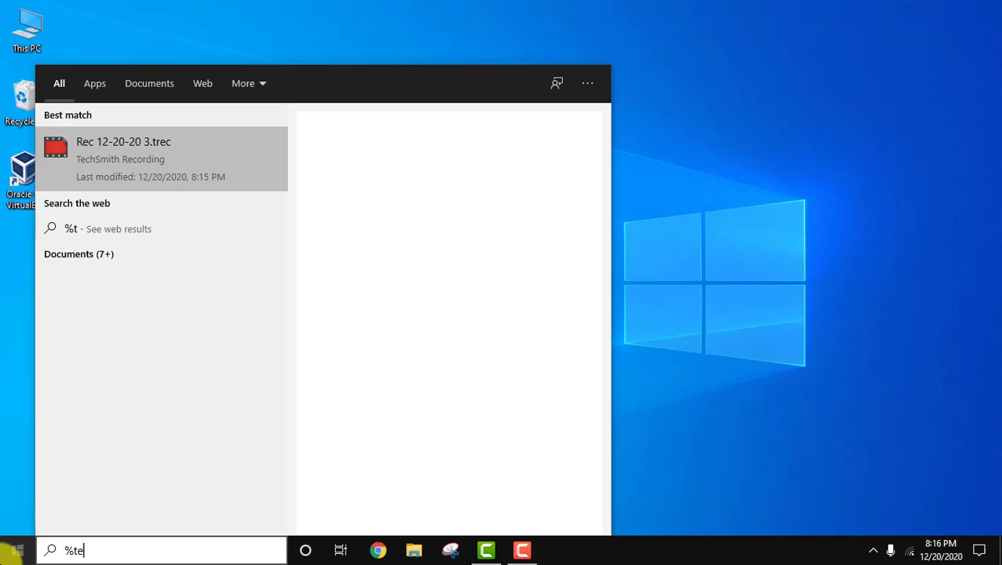
{"action": "type", "text": "mp%"}
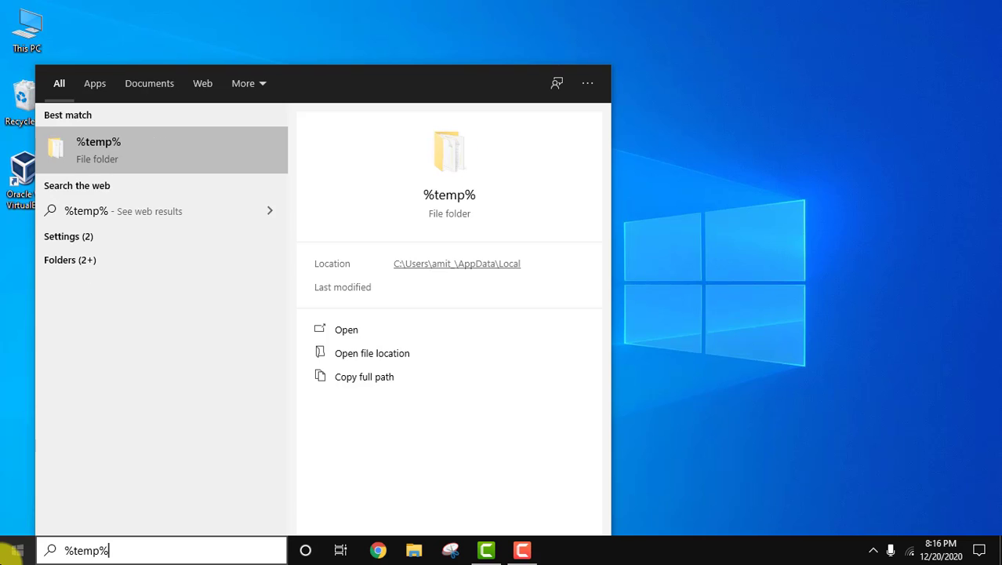
{"action": "key", "text": "Return"}
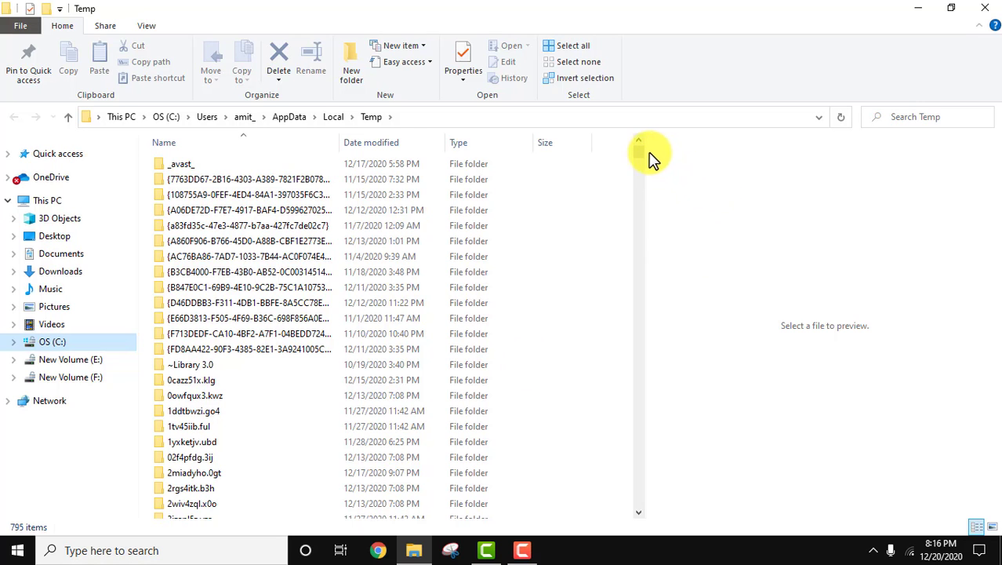
Step: Select all 795 items in the Temp folder and delete them
{"action": "mouse_move", "coordinate": [639, 152]}
{"action": "left_mouse_down"}
{"action": "mouse_move", "coordinate": [624, 524]}
{"action": "mouse_move", "coordinate": [638, 154]}
{"action": "left_mouse_up"}
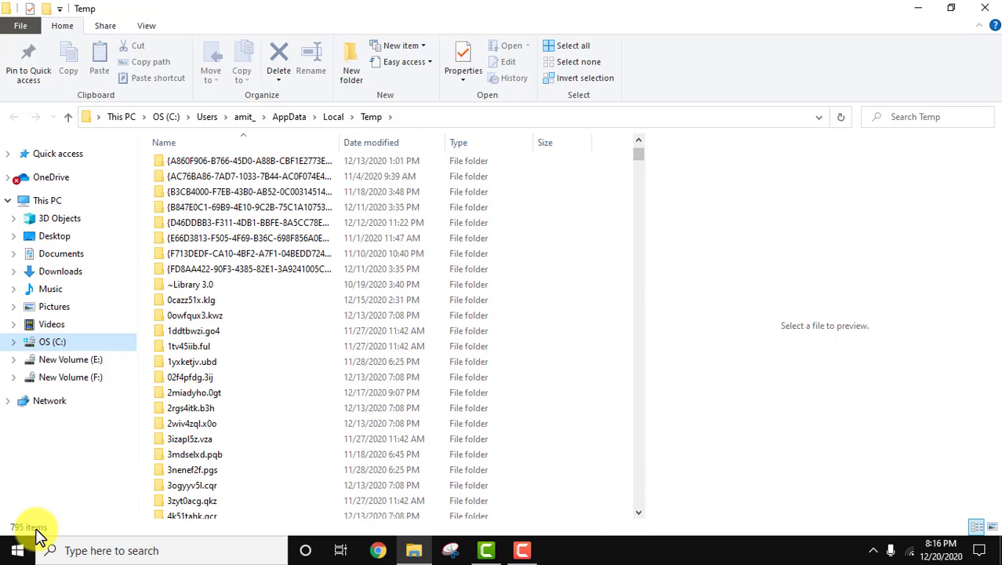
{"action": "left_click", "coordinate": [448, 387]}
{"action": "key", "text": "ctrl+a"}
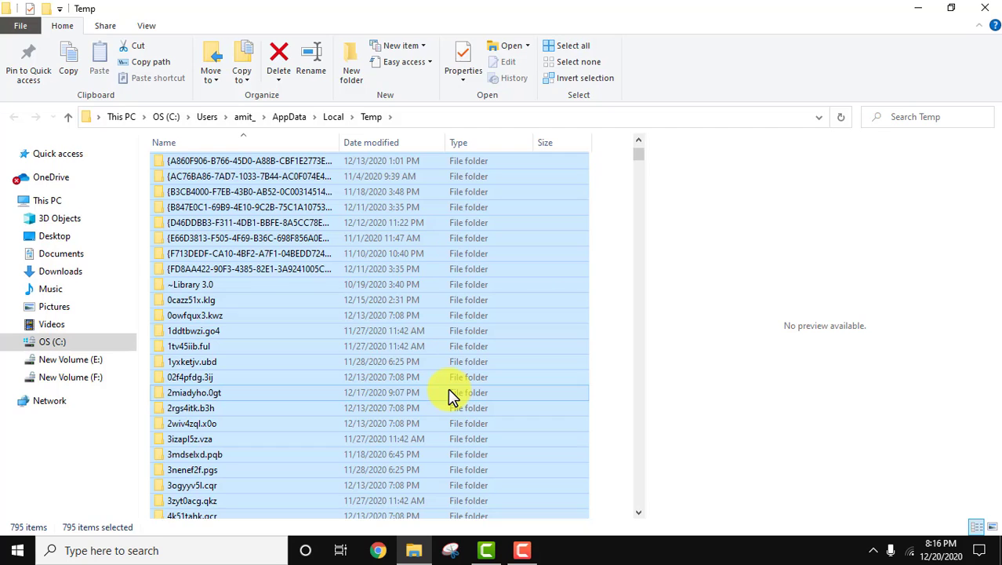
{"action": "right_click", "coordinate": [448, 389]}
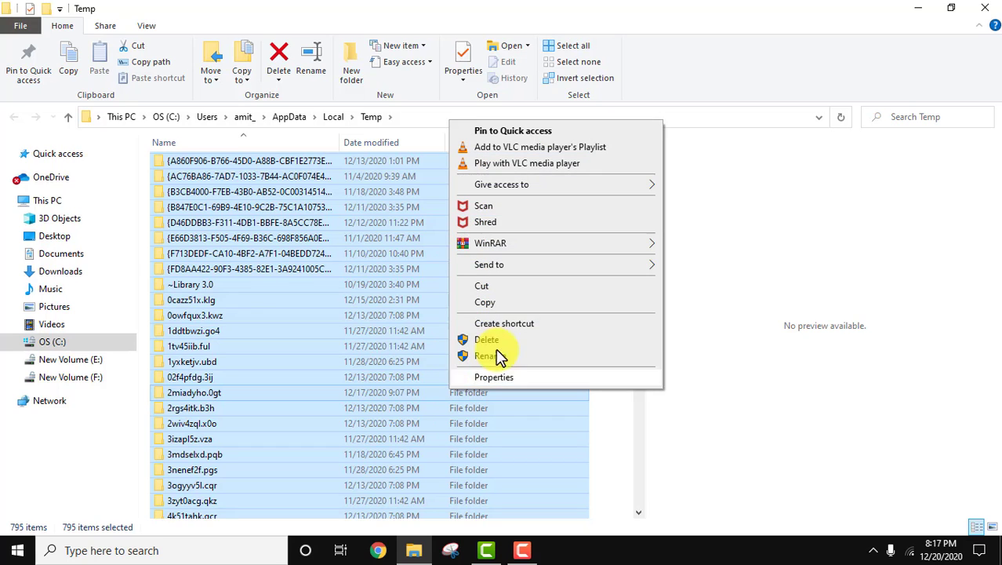
{"action": "left_click", "coordinate": [523, 343]}
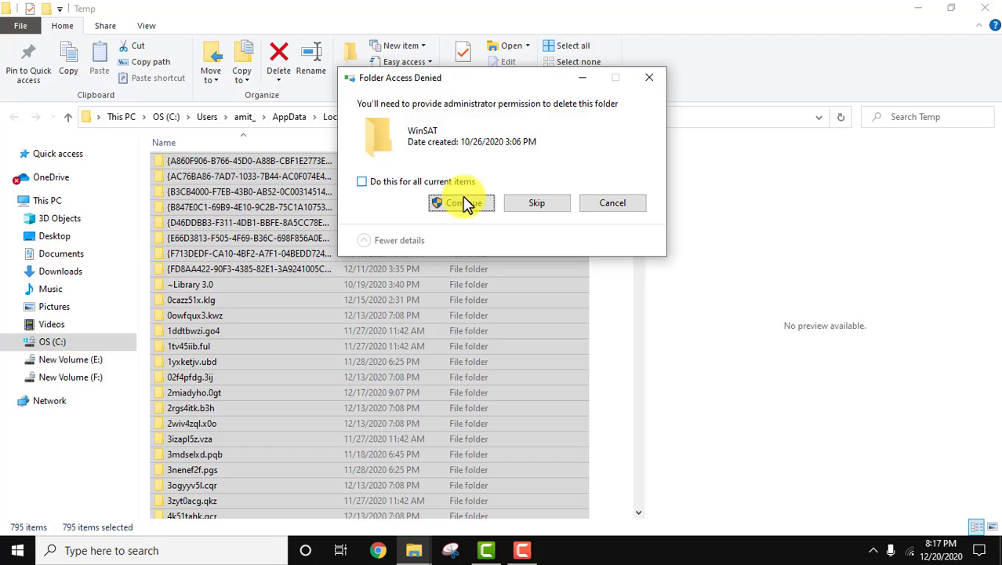
Step: Approve administrator access for all protected items and skip the in-use CamRec0 folder and files
{"action": "left_click", "coordinate": [439, 183]}
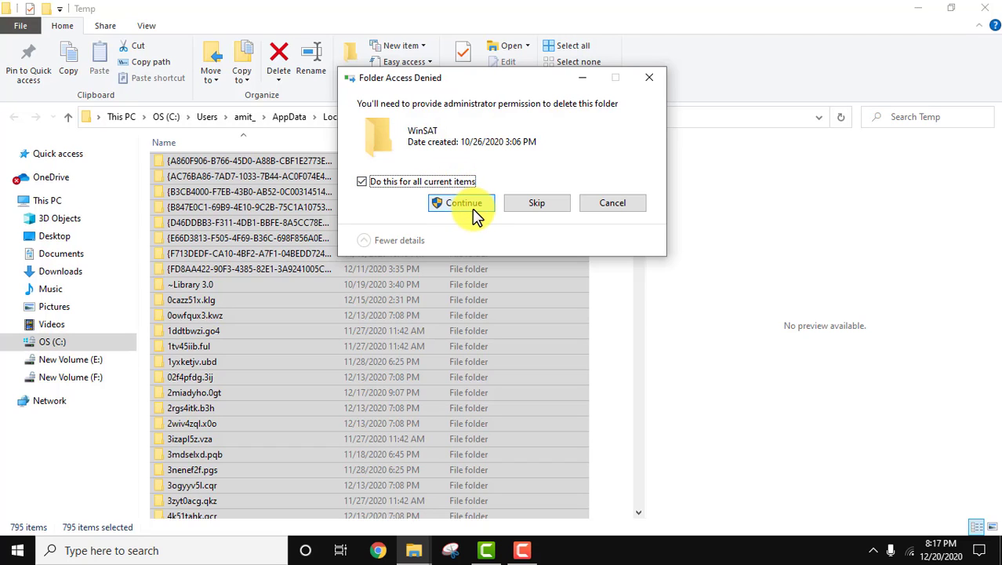
{"action": "left_click", "coordinate": [463, 203]}
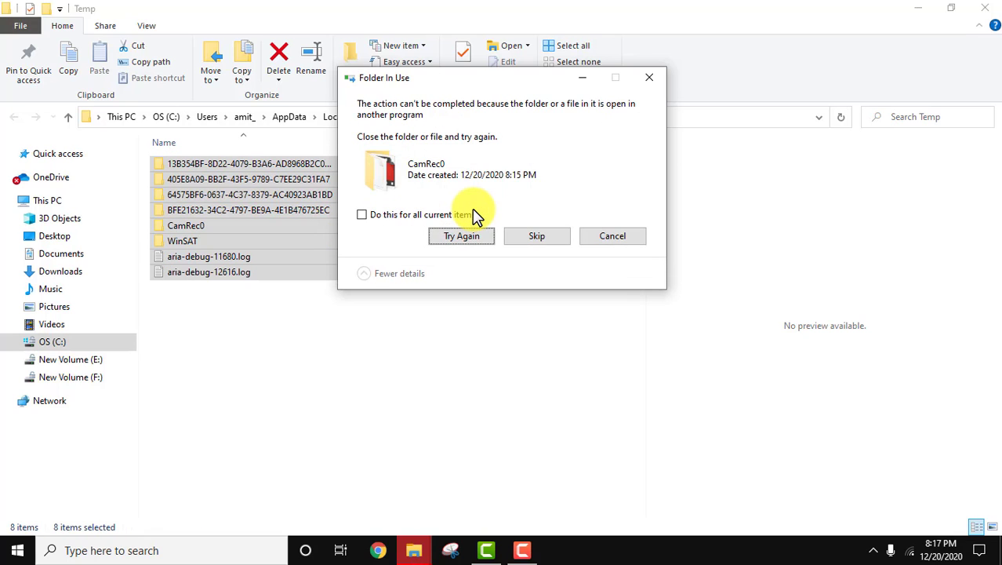
{"action": "left_click", "coordinate": [537, 236]}
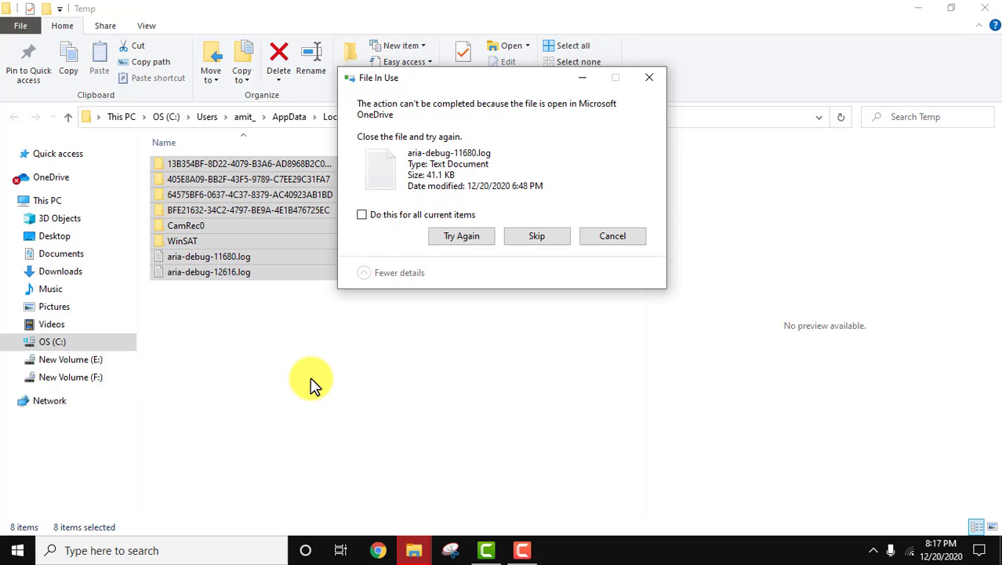
{"action": "left_click", "coordinate": [365, 216]}
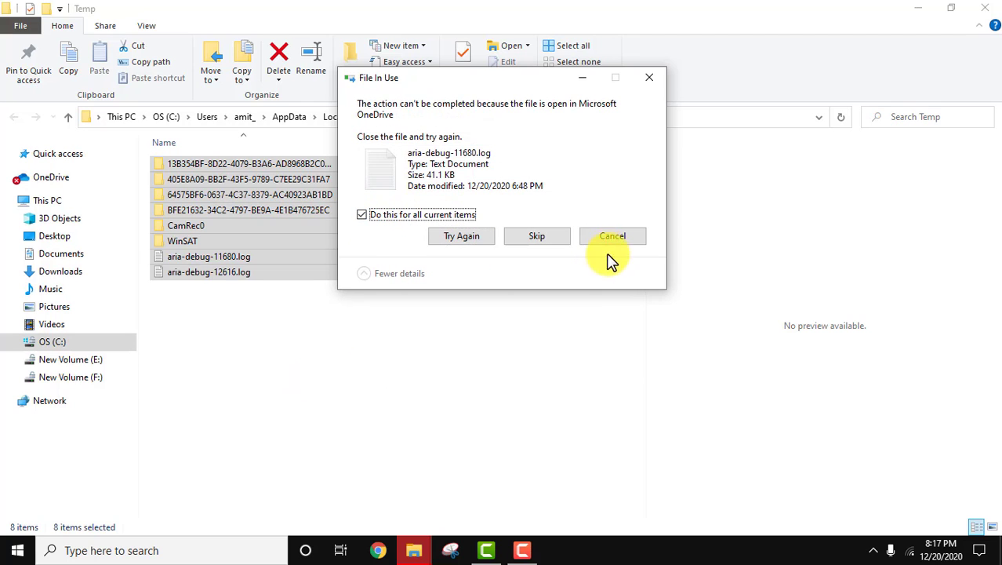
{"action": "left_click", "coordinate": [537, 236]}
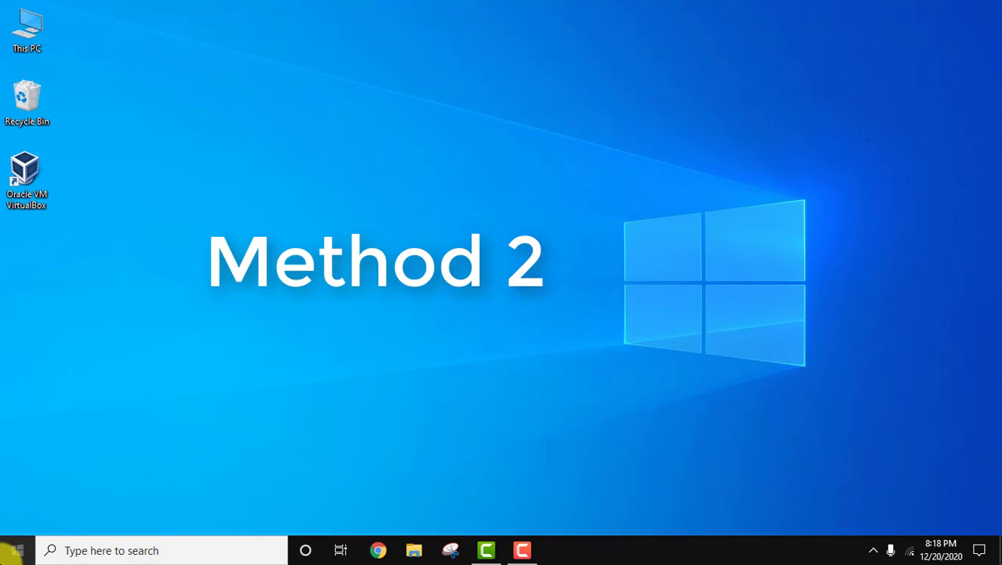
Step: Launch Run from the Start menu and run 'prefetch' to open the prefetch folder
{"action": "left_click", "coordinate": [15, 550]}
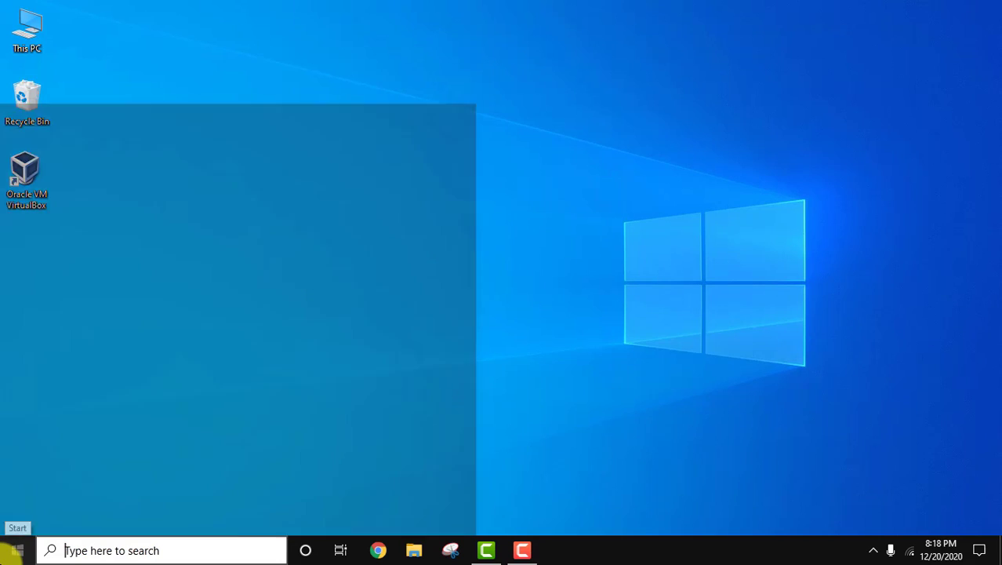
{"action": "type", "text": "run"}
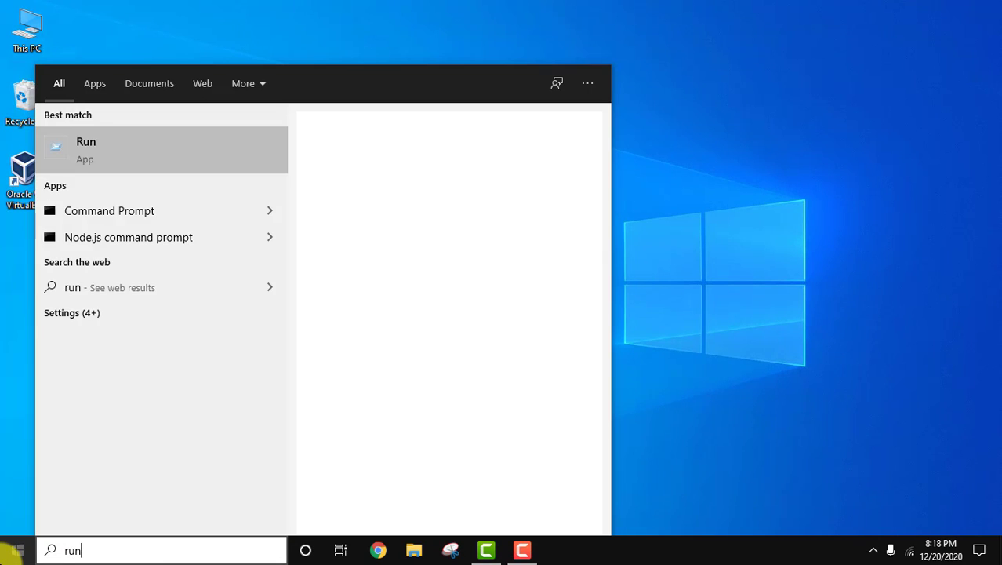
{"action": "key", "text": "Return"}
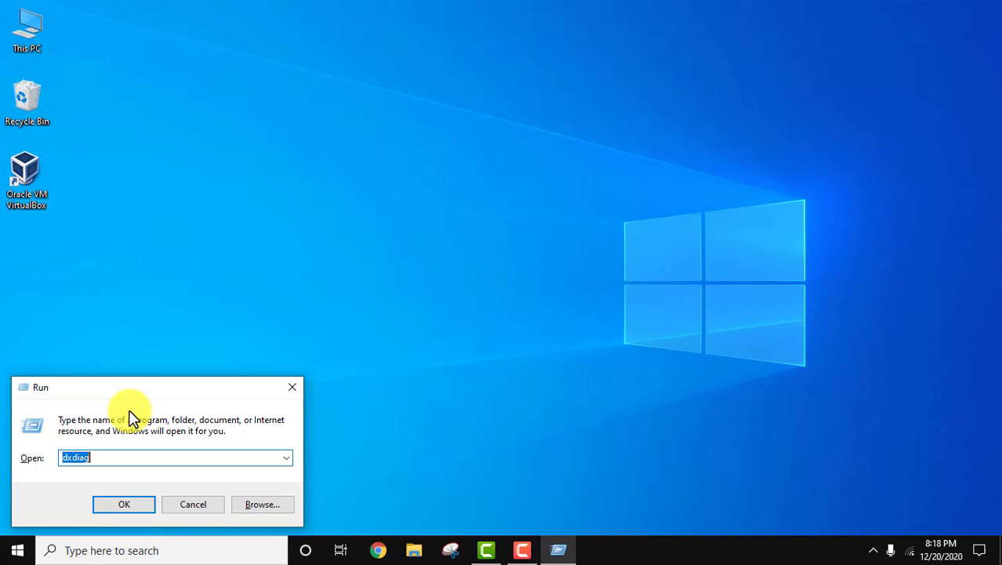
{"action": "type", "text": "prefetch"}
{"action": "key", "text": "Return"}
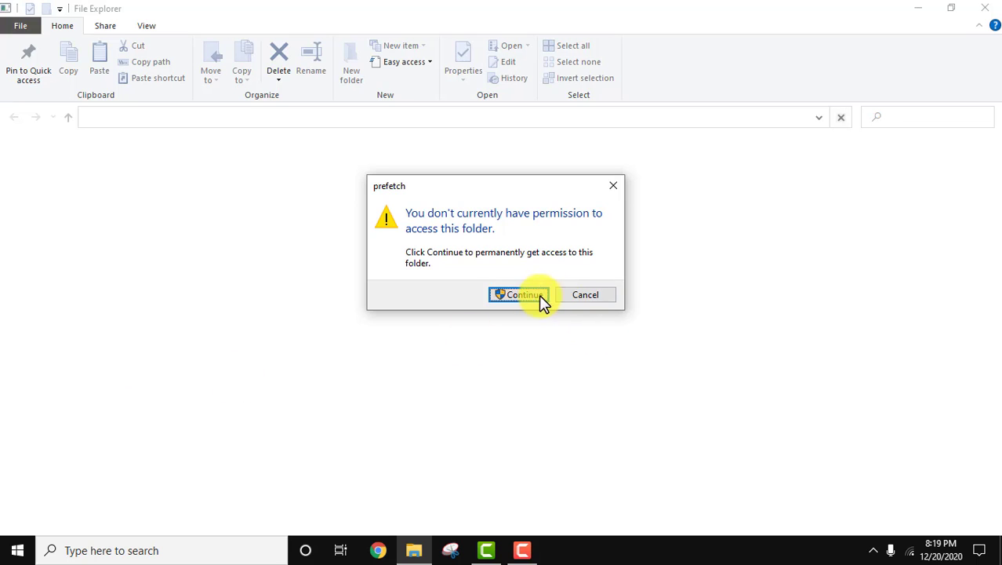
Step: Grant access to prefetch, delete all 261 items, and skip the file locked by SysMain
{"action": "left_click", "coordinate": [531, 297]}
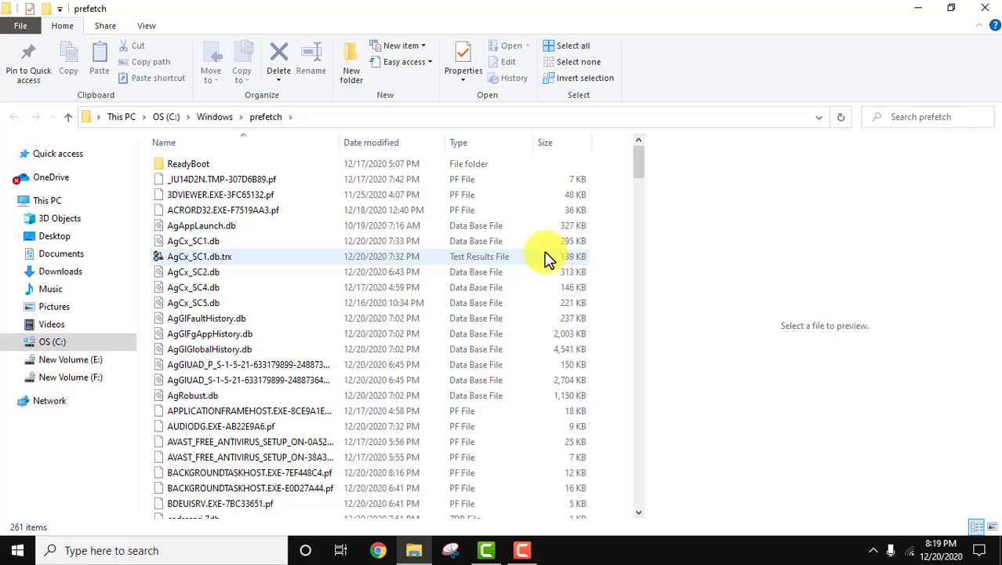
{"action": "left_click", "coordinate": [543, 257]}
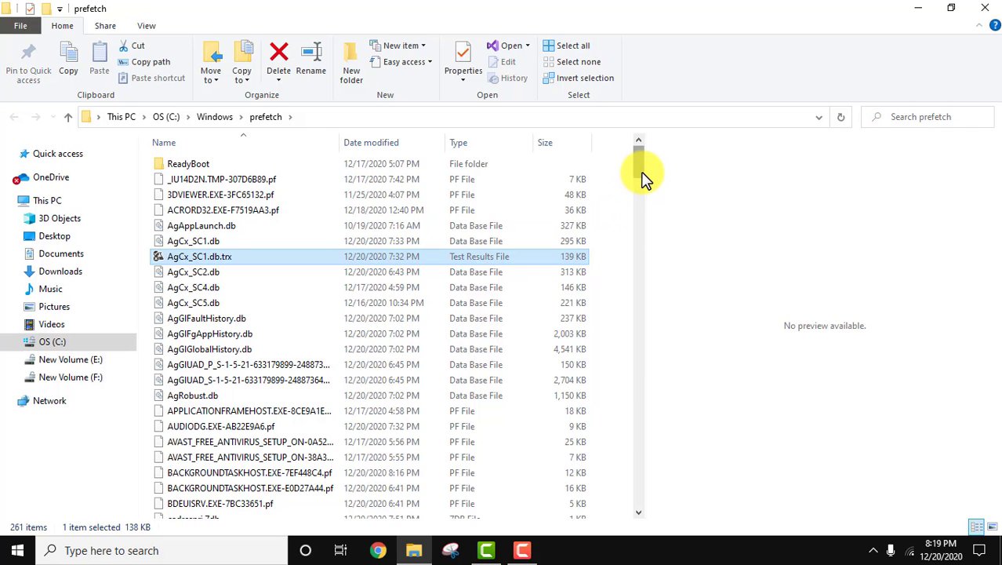
{"action": "key", "text": "ctrl+a"}
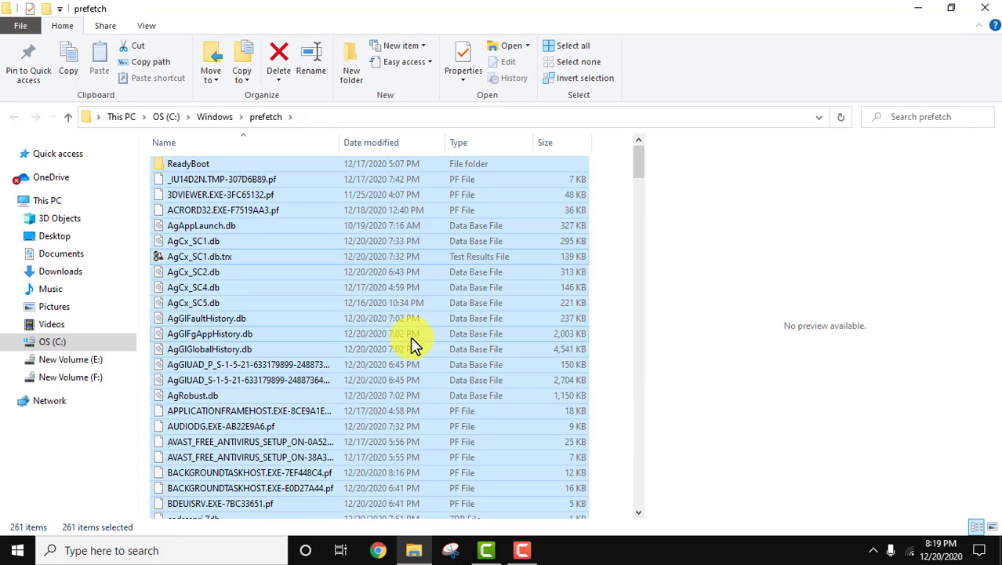
{"action": "right_click", "coordinate": [412, 343]}
{"action": "left_click", "coordinate": [515, 289]}
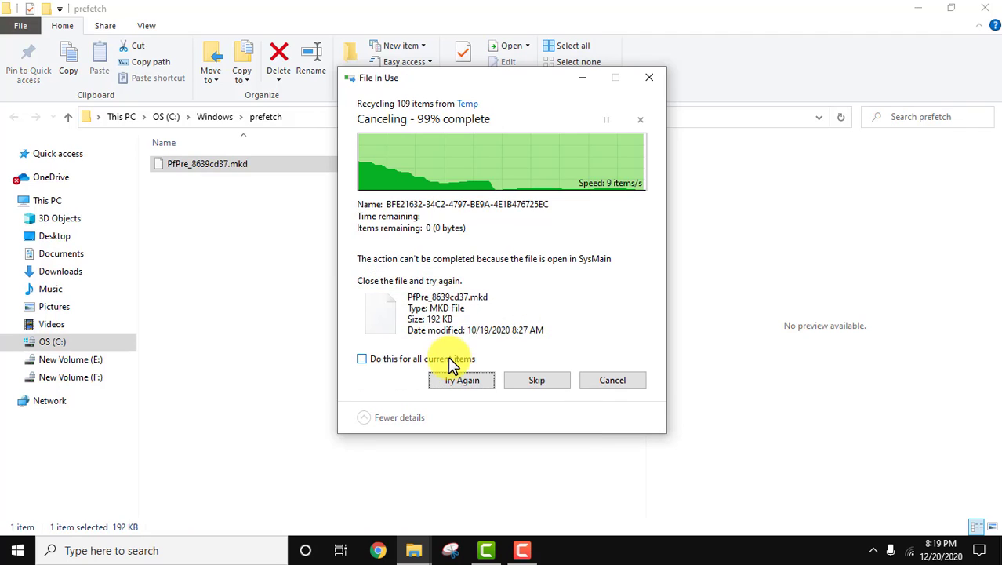
{"action": "left_click", "coordinate": [436, 358]}
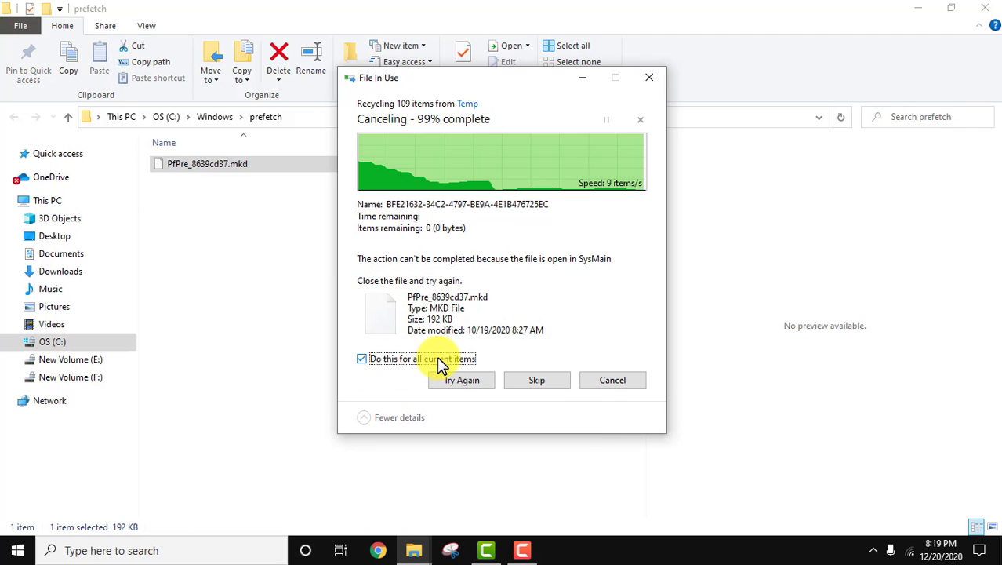
{"action": "left_click", "coordinate": [547, 384]}
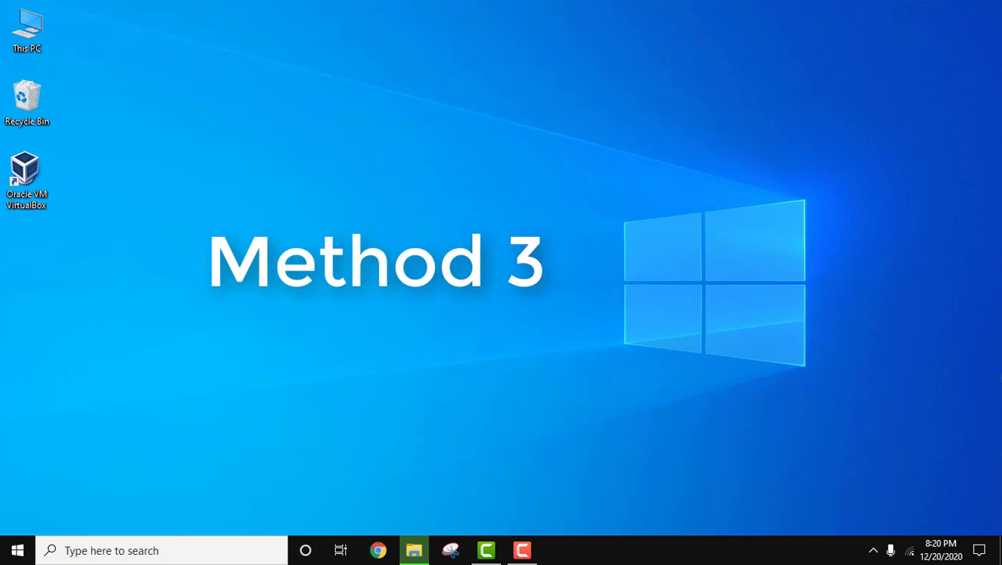
Step: Launch Run from the Start menu and run 'temp' to open the Windows Temp folder
{"action": "left_click", "coordinate": [17, 549]}
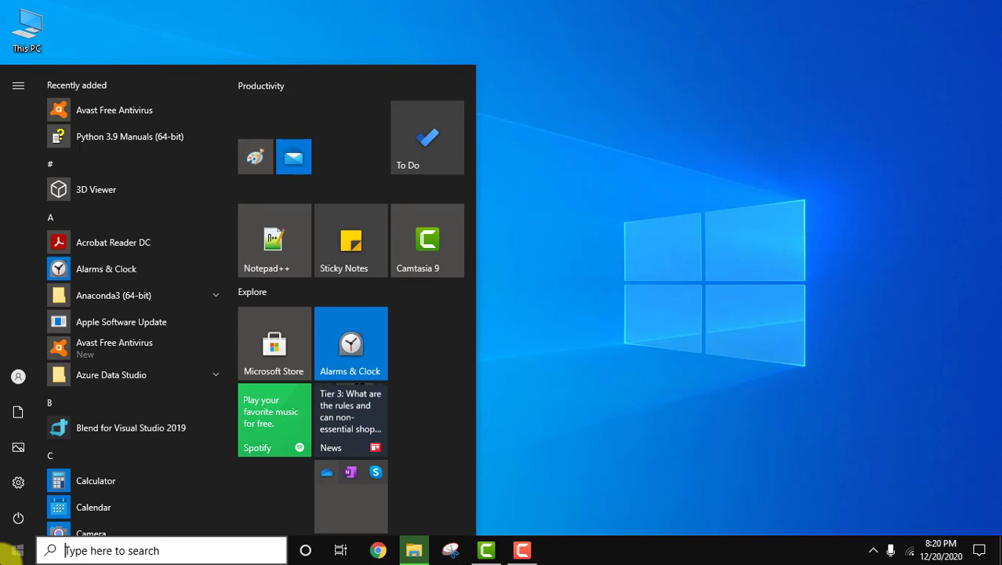
{"action": "type", "text": "run"}
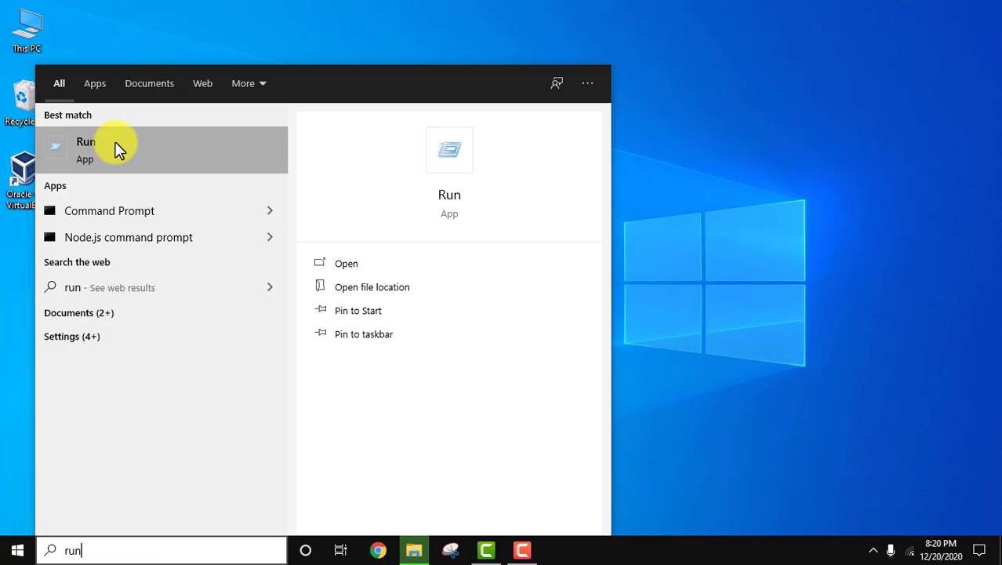
{"action": "left_click", "coordinate": [116, 149]}
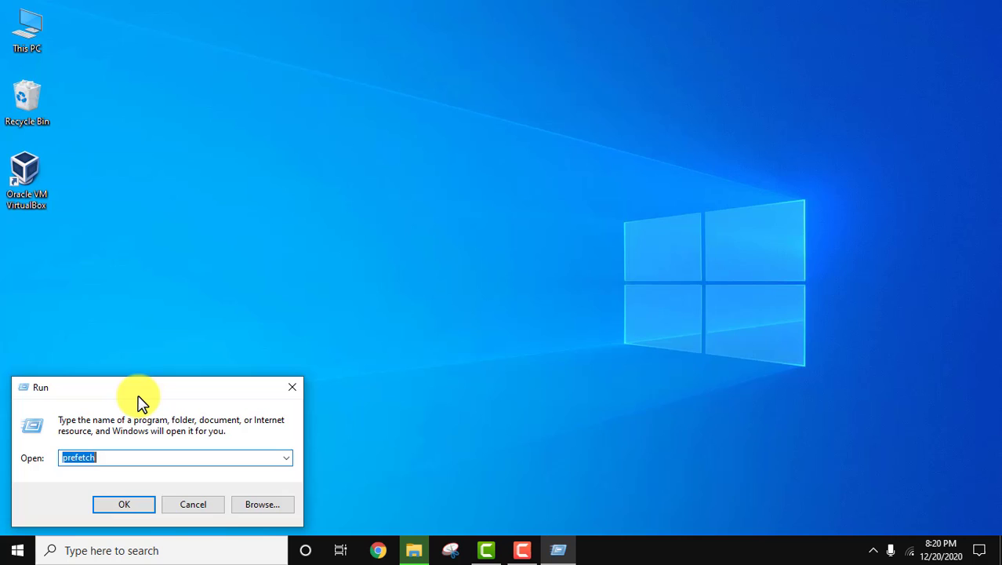
{"action": "type", "text": "temp"}
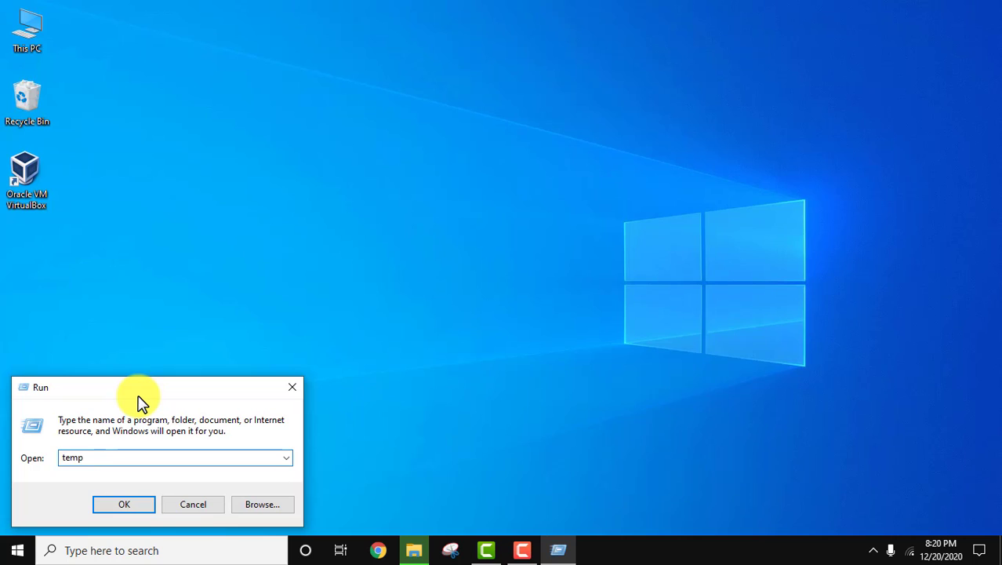
{"action": "key", "text": "Return"}
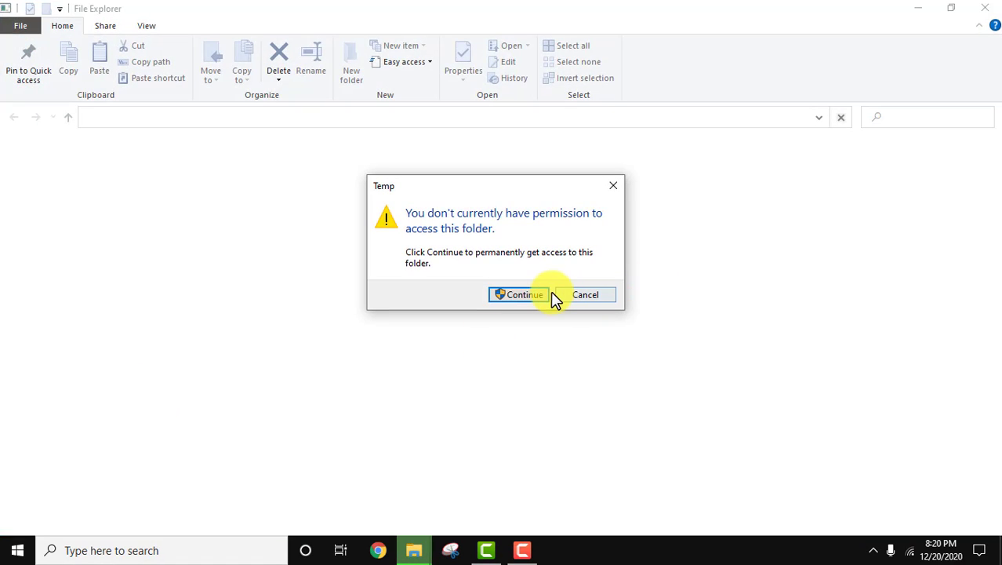
Step: Grant permission to open C:\Windows\Temp, showing its 215 items
{"action": "left_click", "coordinate": [538, 296]}
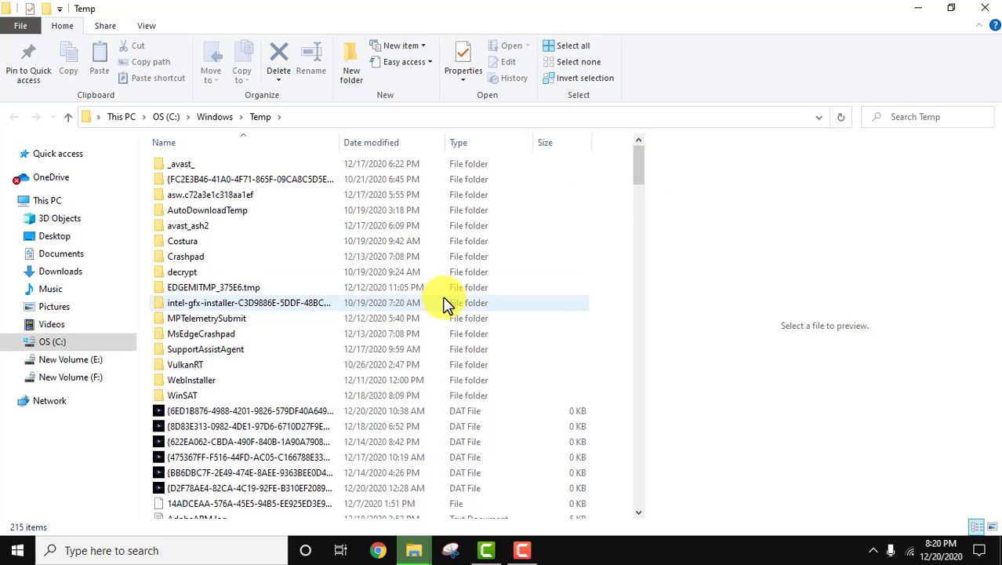
Step: Delete everything in C:\Windows\Temp with administrator permission, skipping all in-use items
{"action": "key", "text": "ctrl+a"}
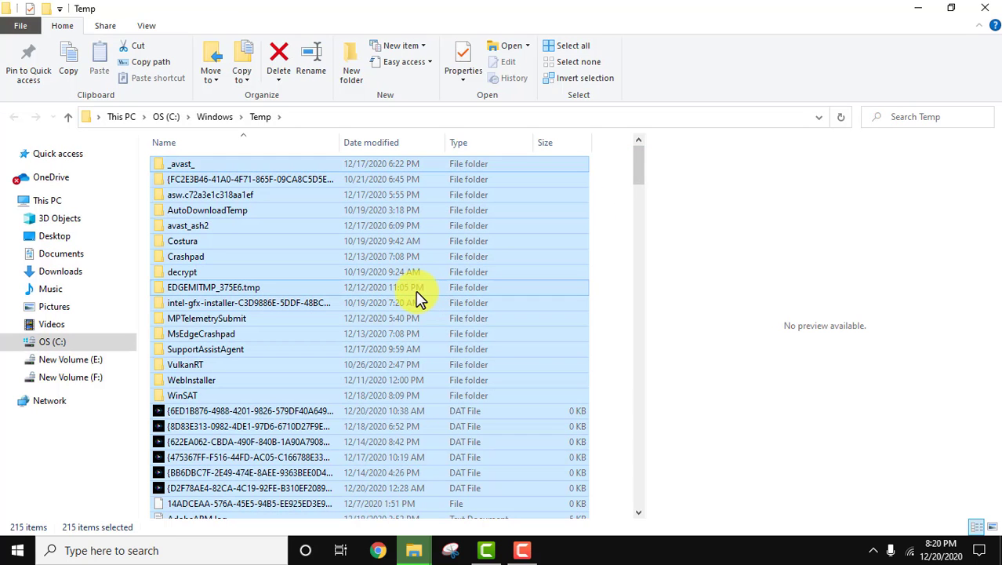
{"action": "right_click", "coordinate": [415, 291]}
{"action": "left_click", "coordinate": [481, 242]}
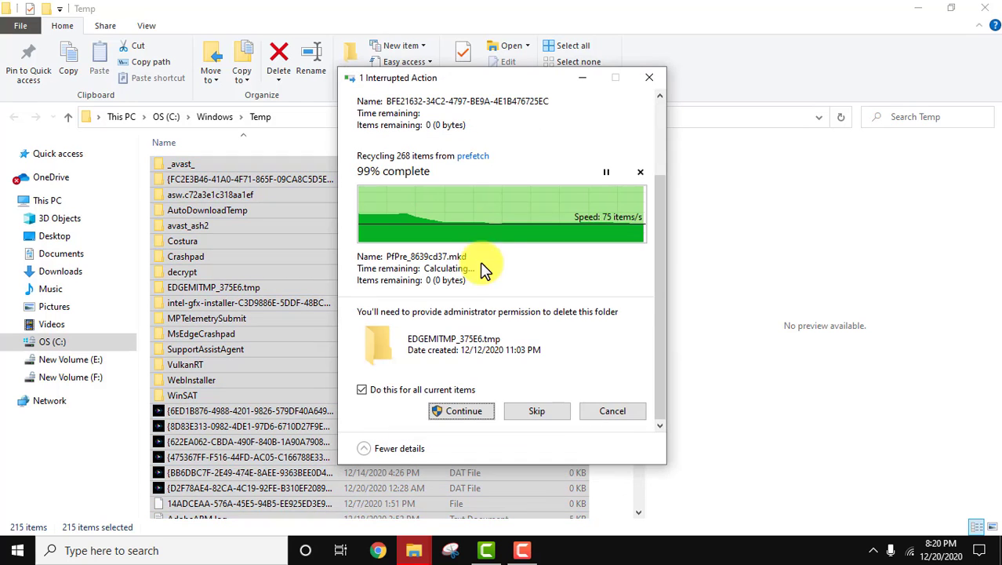
{"action": "left_click", "coordinate": [461, 410]}
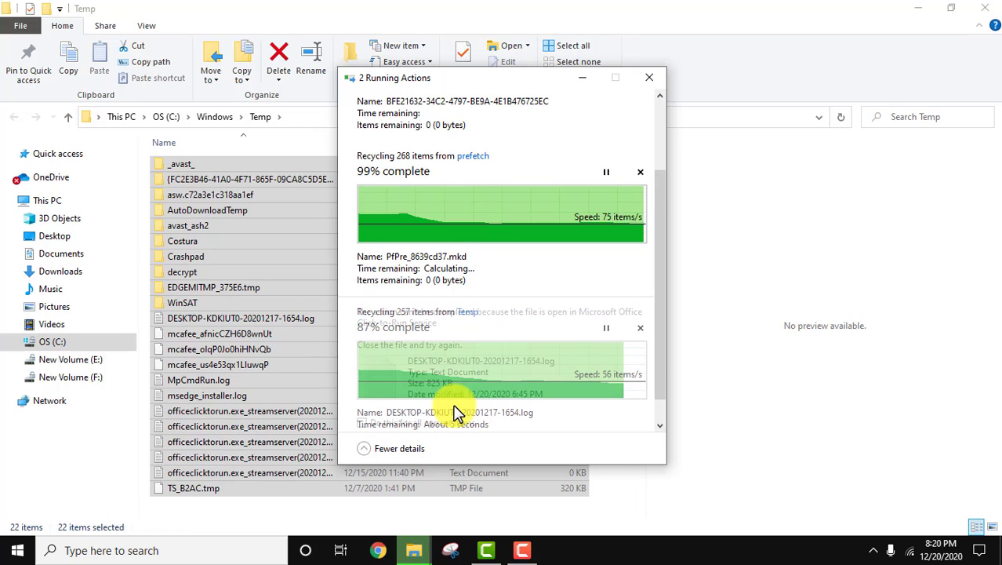
{"action": "left_click", "coordinate": [362, 390]}
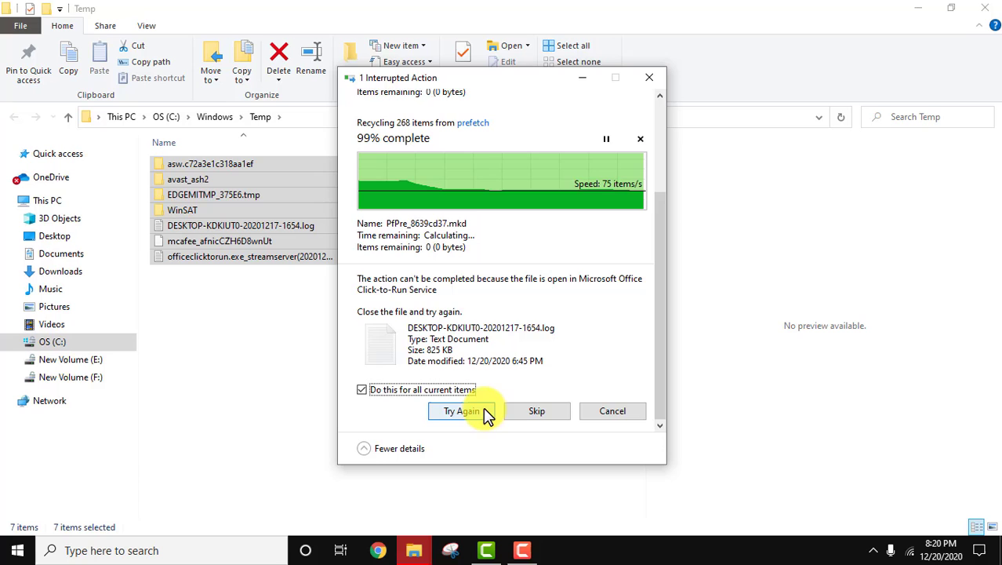
{"action": "left_click", "coordinate": [528, 411]}
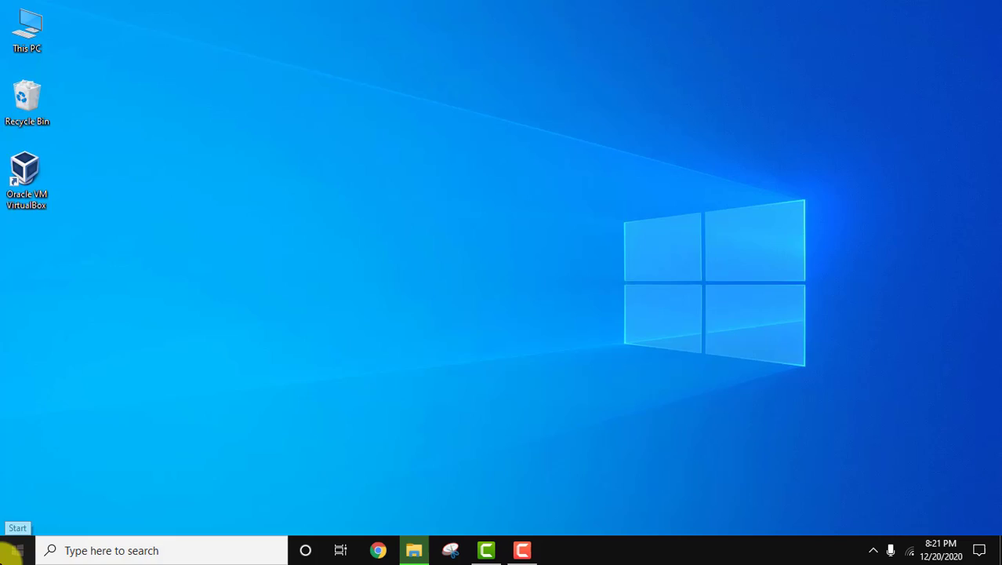
Step: Open System Properties via a 'restore point' Start search
{"action": "left_click", "coordinate": [16, 550]}
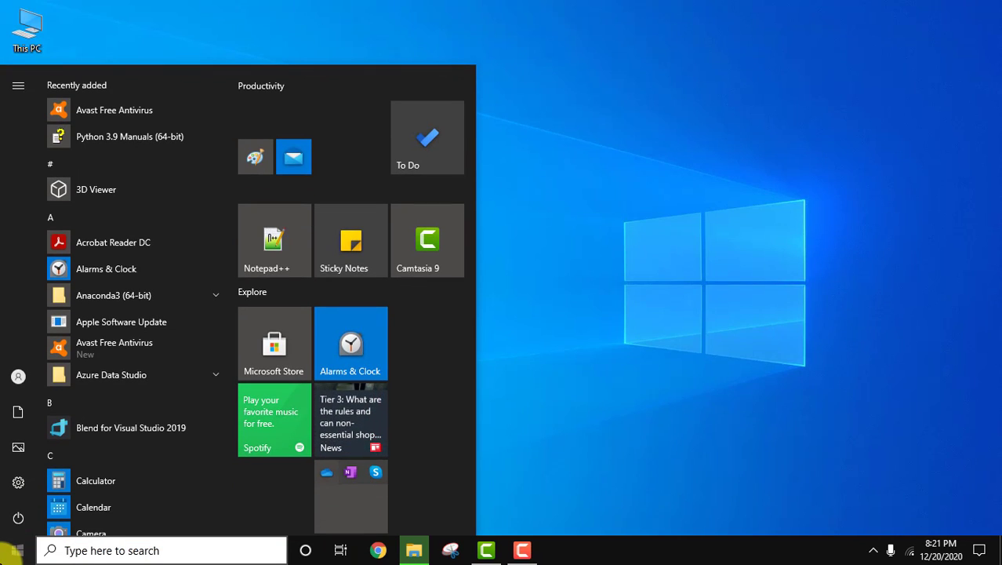
{"action": "type", "text": "restore point"}
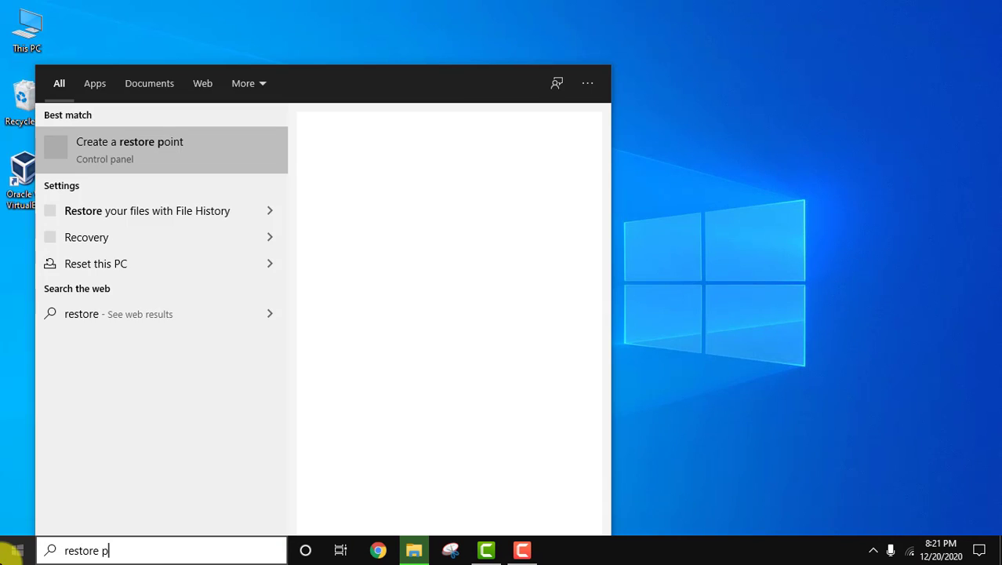
{"action": "left_click", "coordinate": [176, 142]}
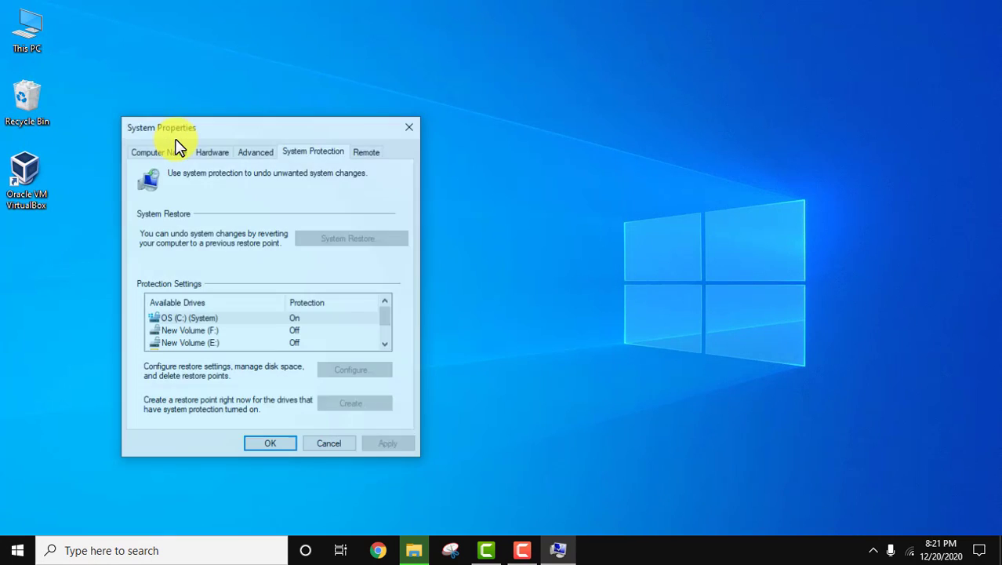
{"action": "left_click_drag", "start_coordinate": [218, 135], "coordinate": [220, 98]}
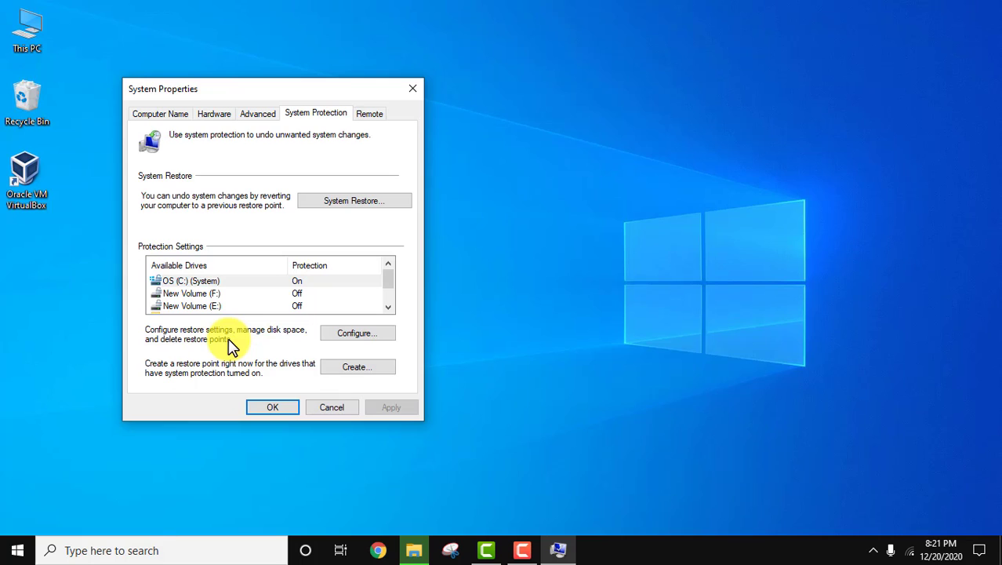
Step: Delete all restore points on OS (C:), dropping its usage from 1.08 GB to 0 bytes
{"action": "left_click", "coordinate": [387, 334]}
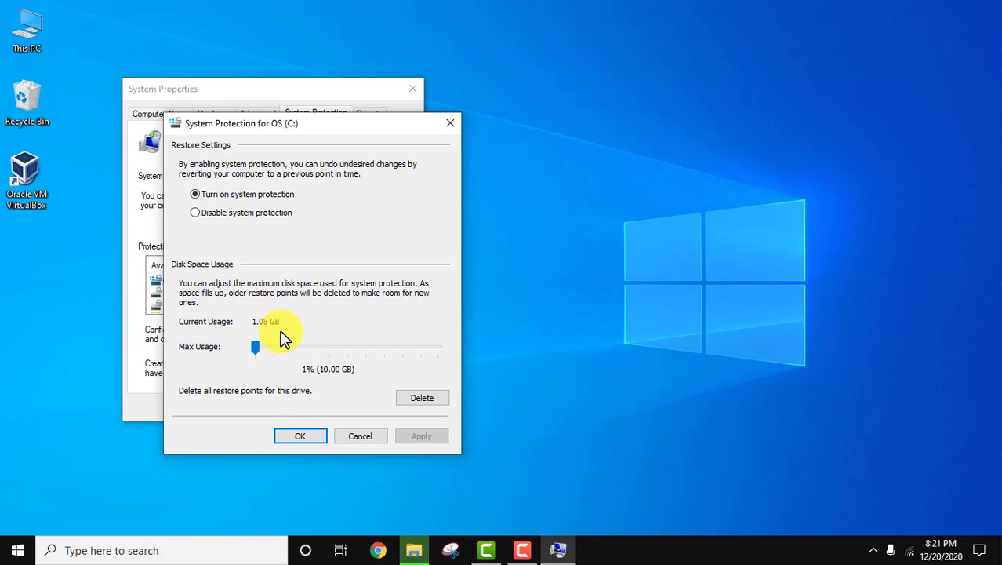
{"action": "left_click", "coordinate": [442, 401]}
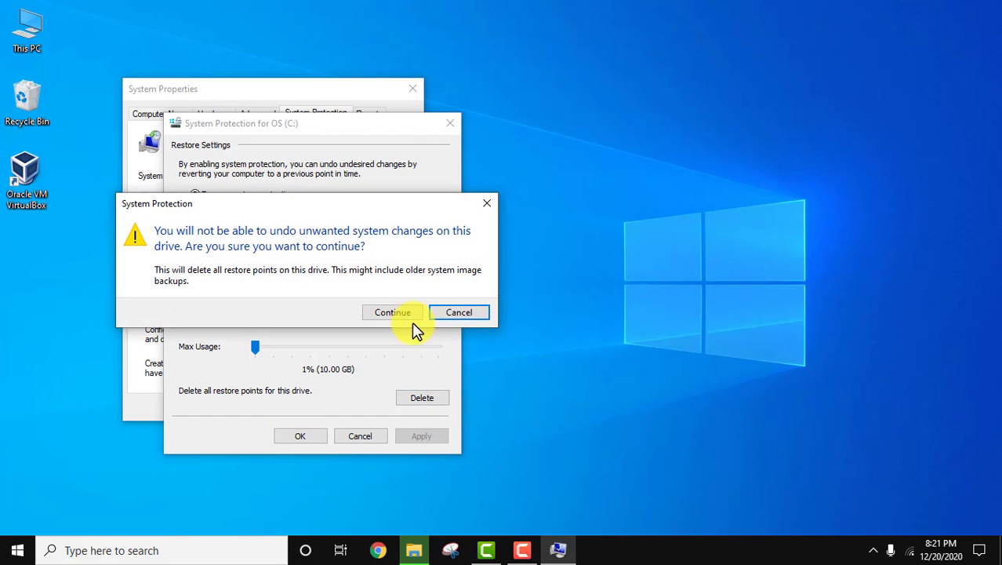
{"action": "left_click", "coordinate": [392, 313]}
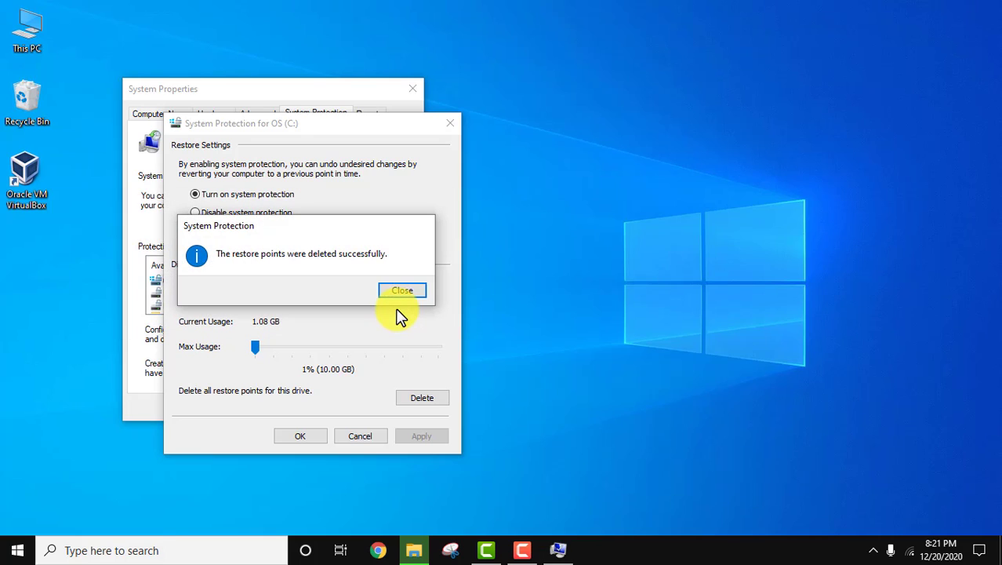
{"action": "left_click", "coordinate": [409, 293]}
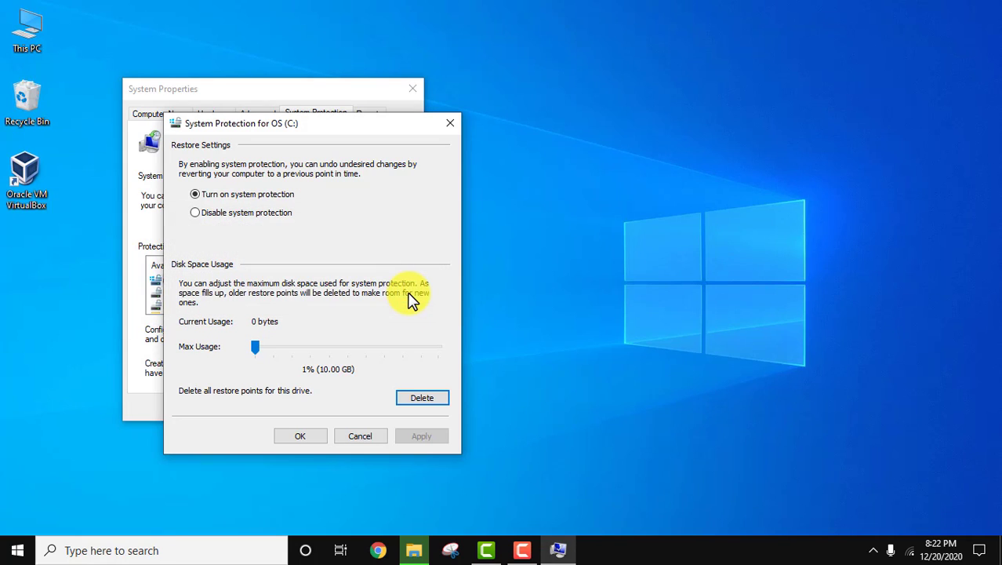
Step: Create a new restore point for C: named 'Dec12RetorePoint'
{"action": "left_click", "coordinate": [313, 436]}
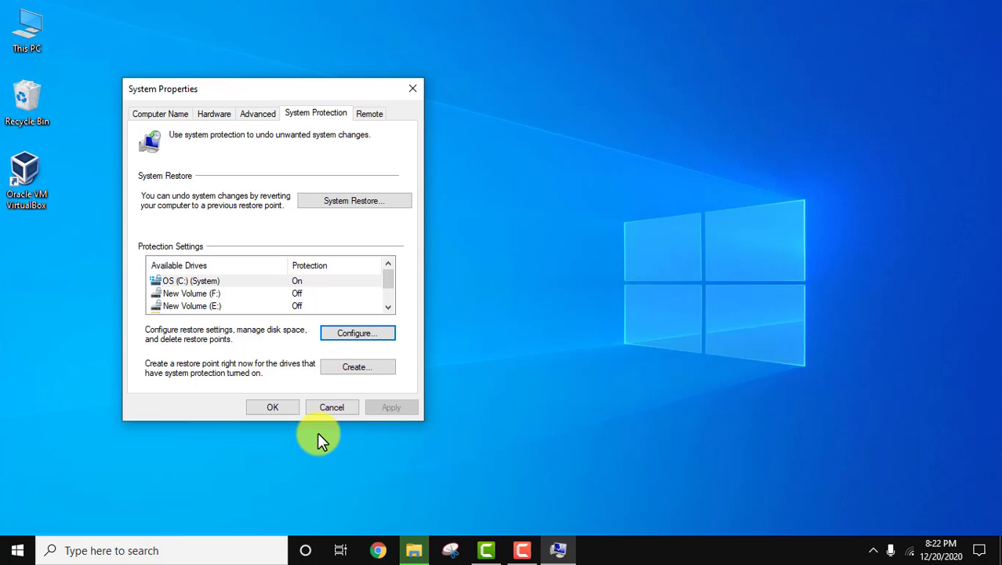
{"action": "left_click", "coordinate": [360, 371]}
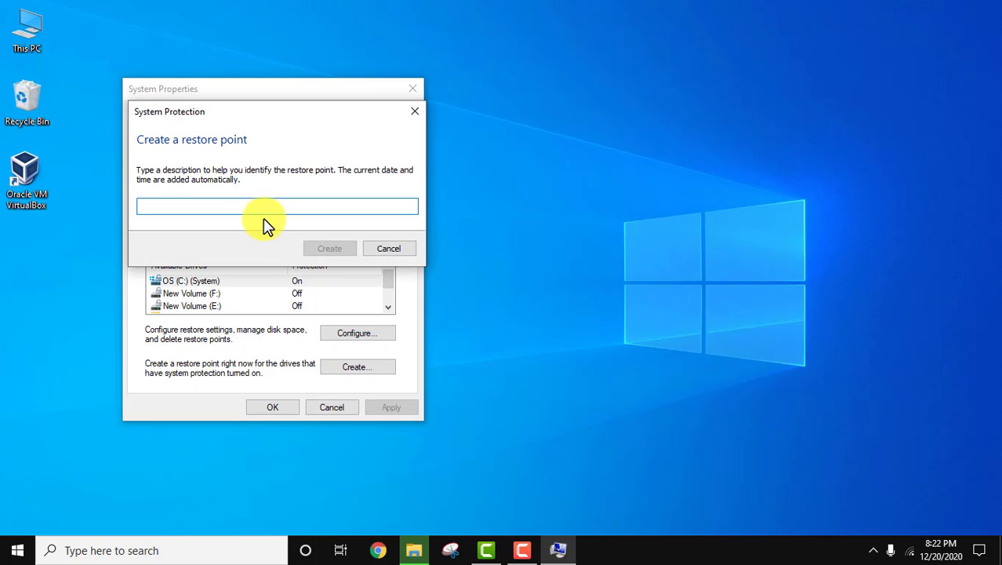
{"action": "type", "text": "Dec"}
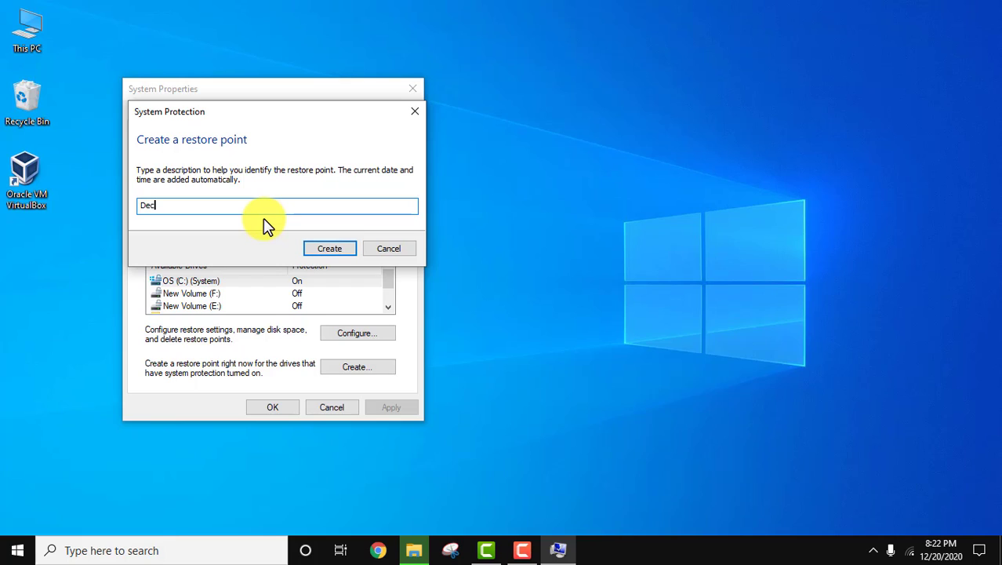
{"action": "type", "text": "12"}
{"action": "type", "text": "RetorePo"}
{"action": "type", "text": "int"}
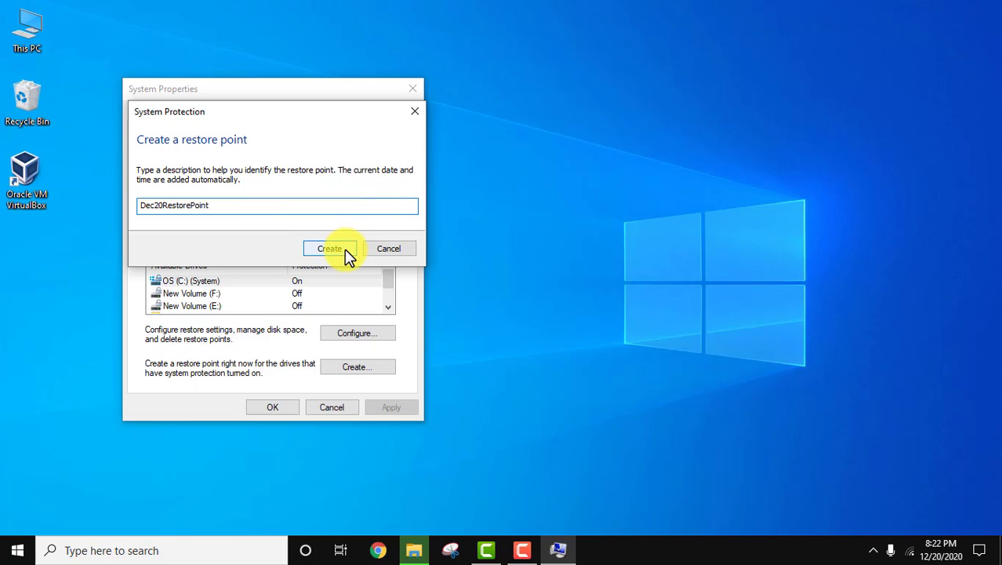
{"action": "left_click", "coordinate": [345, 250]}
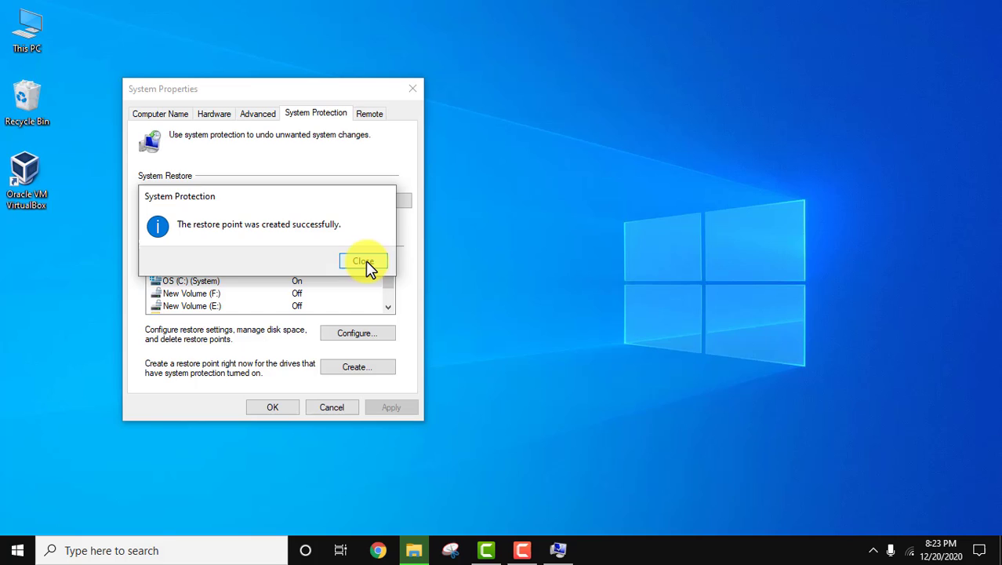
{"action": "left_click", "coordinate": [366, 261]}
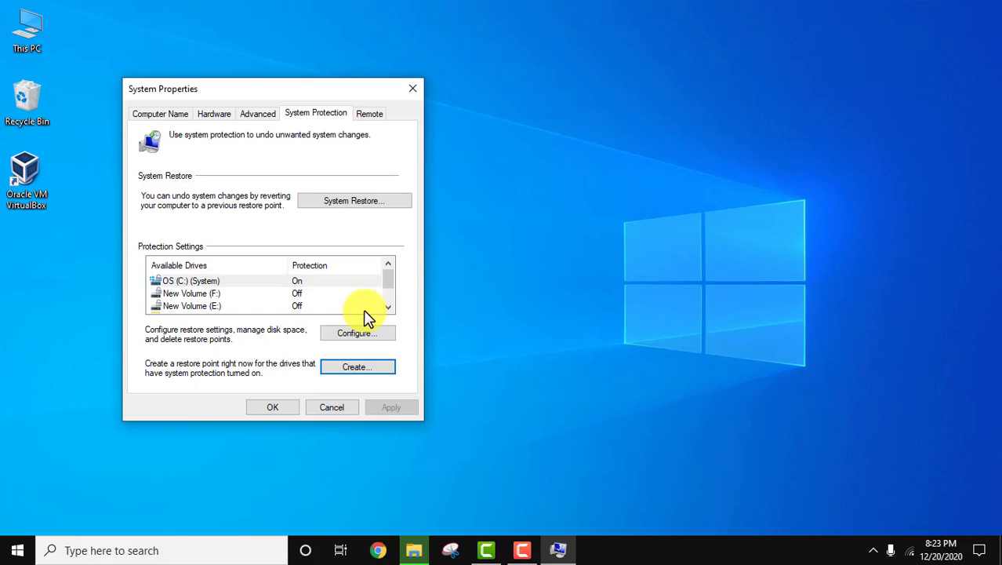
Step: Check C:'s restore-point usage at 1% (7.67 GB) and close System Properties
{"action": "left_click", "coordinate": [363, 336]}
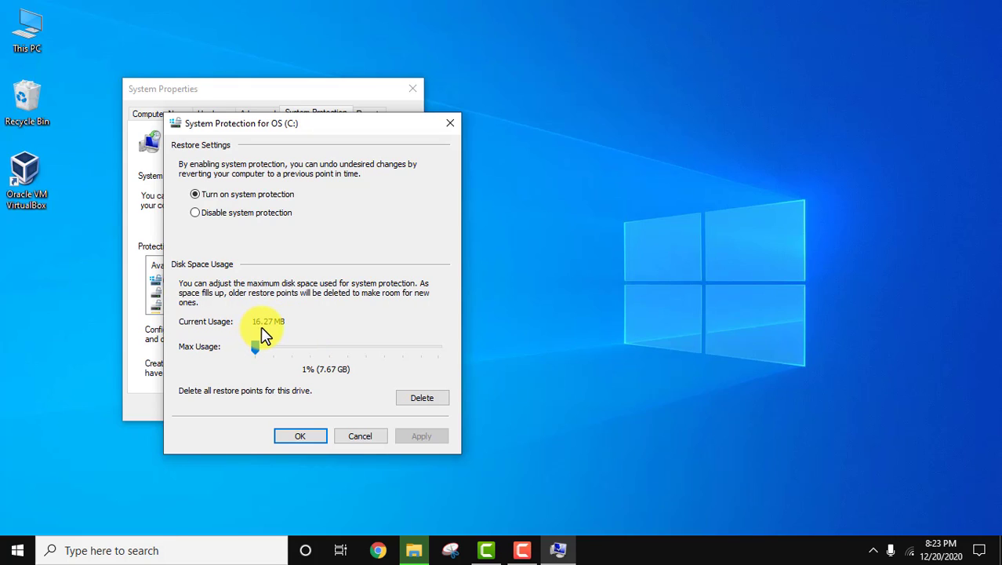
{"action": "left_click", "coordinate": [304, 436]}
{"action": "left_click", "coordinate": [268, 408]}
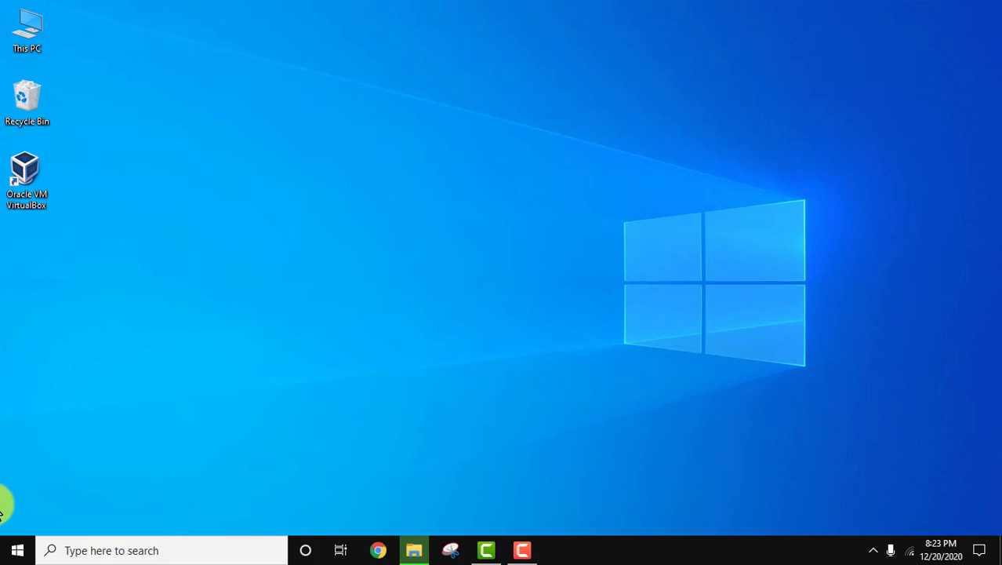
Step: Launch Disk Cleanup from search for drive OS (C:) and centre its window
{"action": "left_click", "coordinate": [15, 550]}
{"action": "type", "text": "di"}
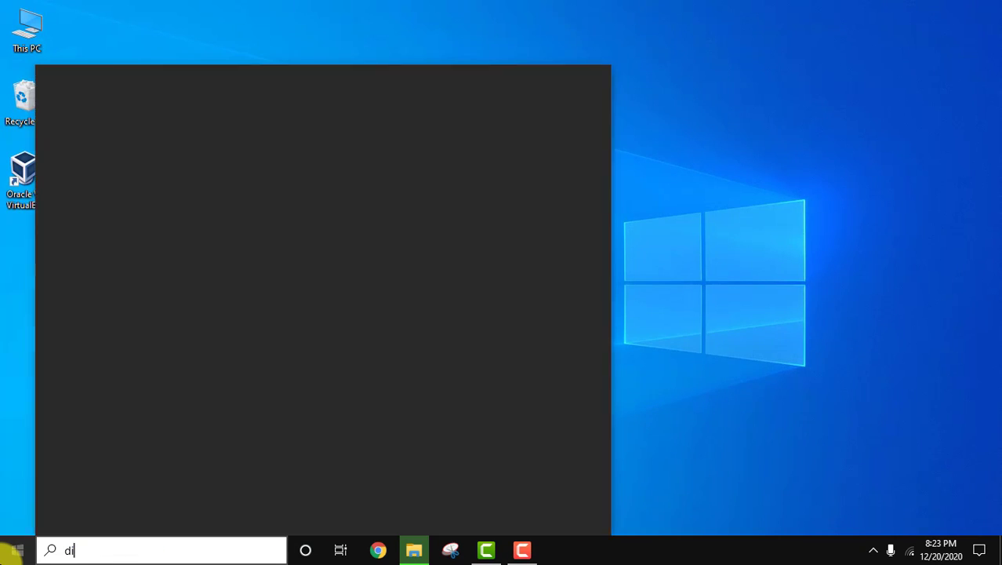
{"action": "type", "text": "sk cleanup"}
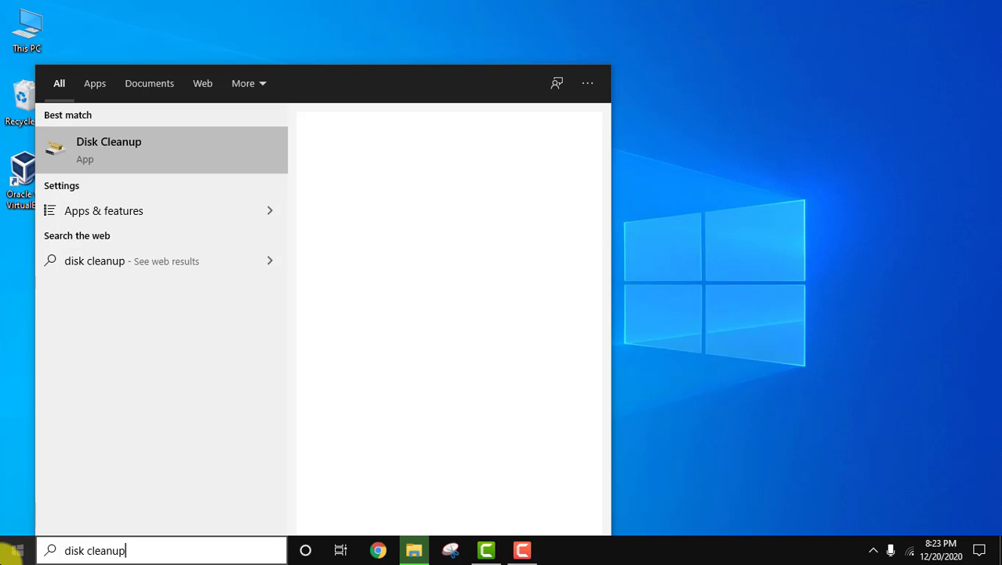
{"action": "left_click", "coordinate": [250, 151]}
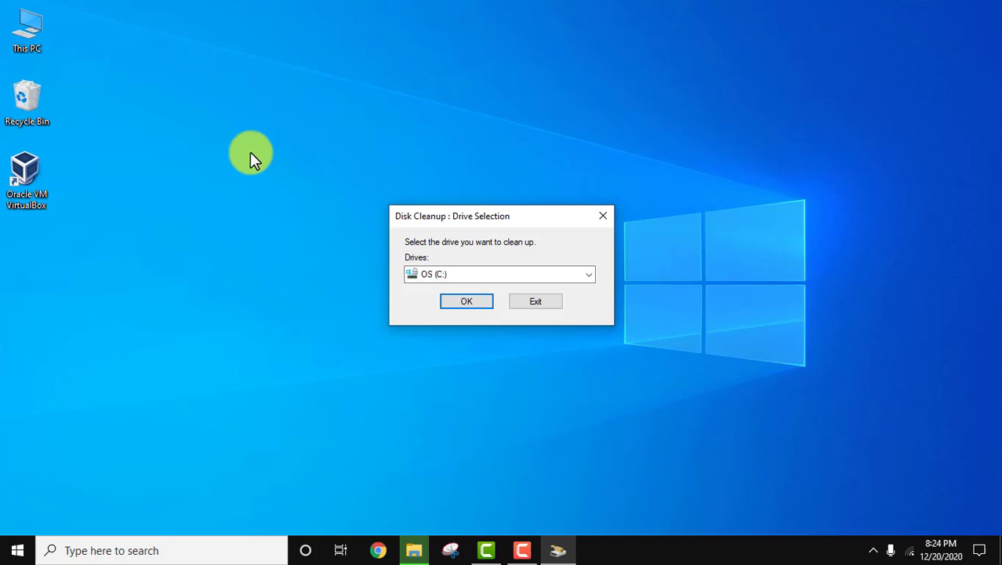
{"action": "left_click", "coordinate": [467, 305]}
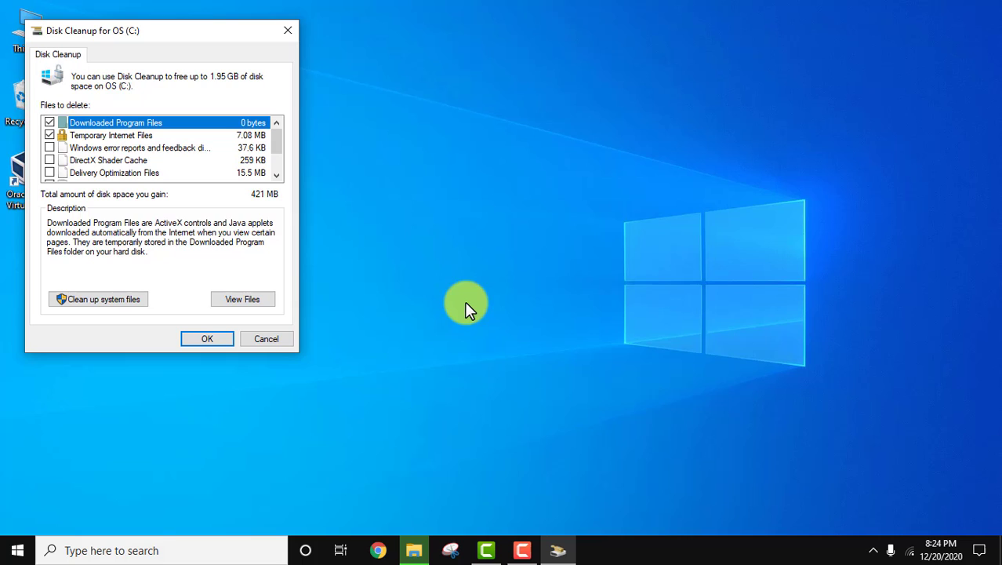
{"action": "left_click_drag", "start_coordinate": [179, 32], "coordinate": [336, 61]}
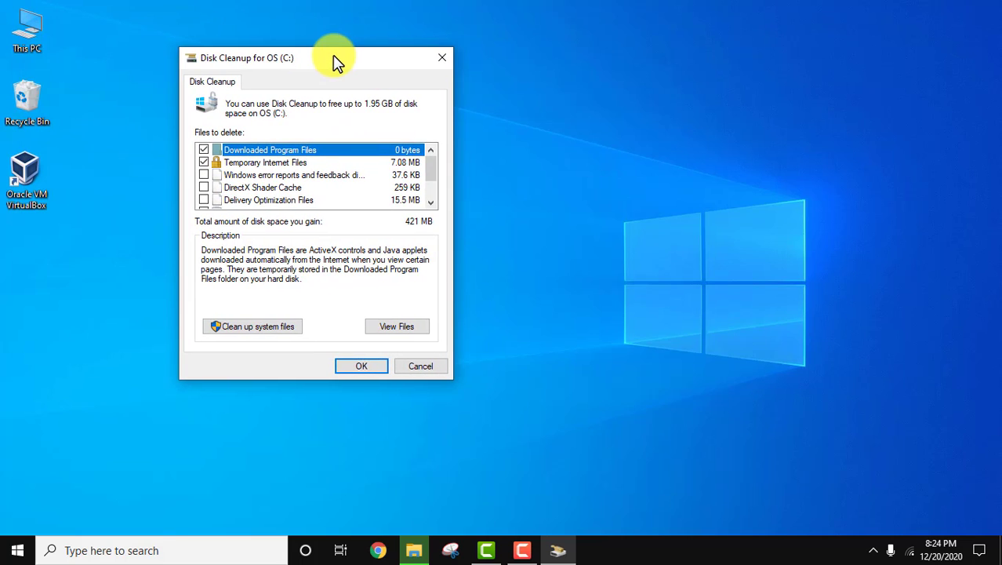
Step: Tick Windows error reports, Recycle Bin, Temporary files and Thumbnails for cleanup, totalling 1.93 GB
{"action": "left_click", "coordinate": [203, 175]}
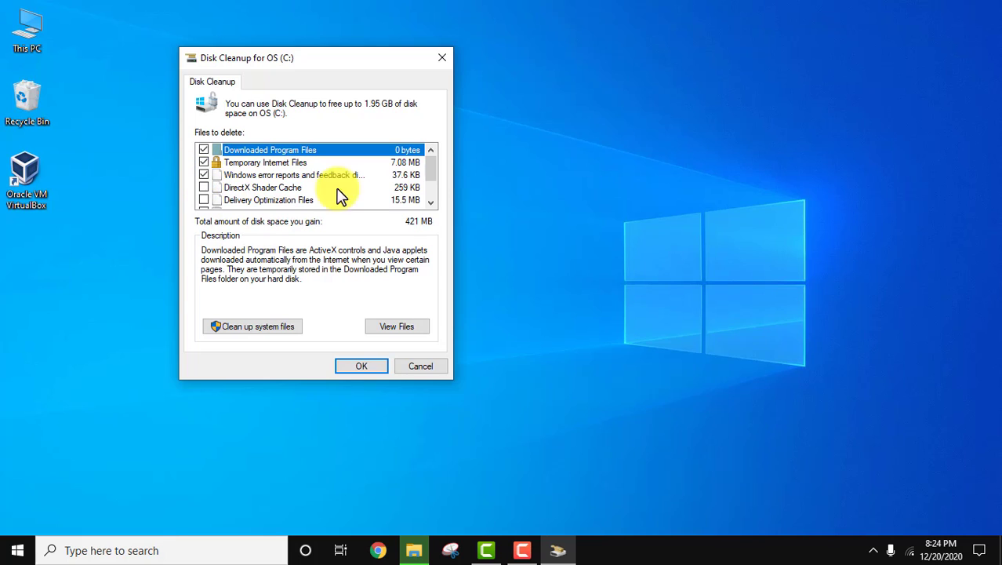
{"action": "scroll", "coordinate": [436, 187], "scroll_direction": "down", "scroll_amount": 1}
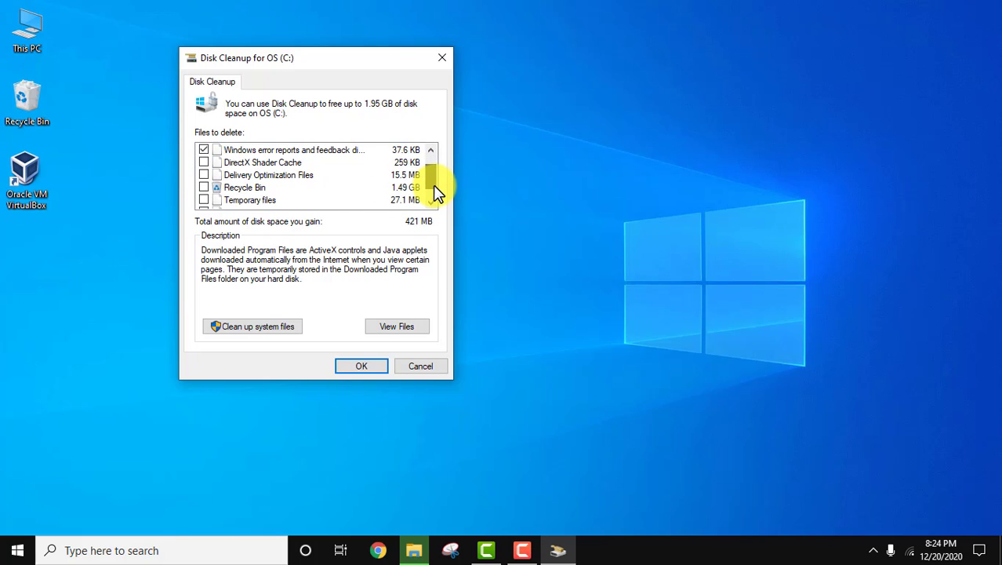
{"action": "left_click", "coordinate": [204, 188]}
{"action": "left_click", "coordinate": [204, 200]}
{"action": "scroll", "coordinate": [430, 192], "scroll_direction": "down", "scroll_amount": 1}
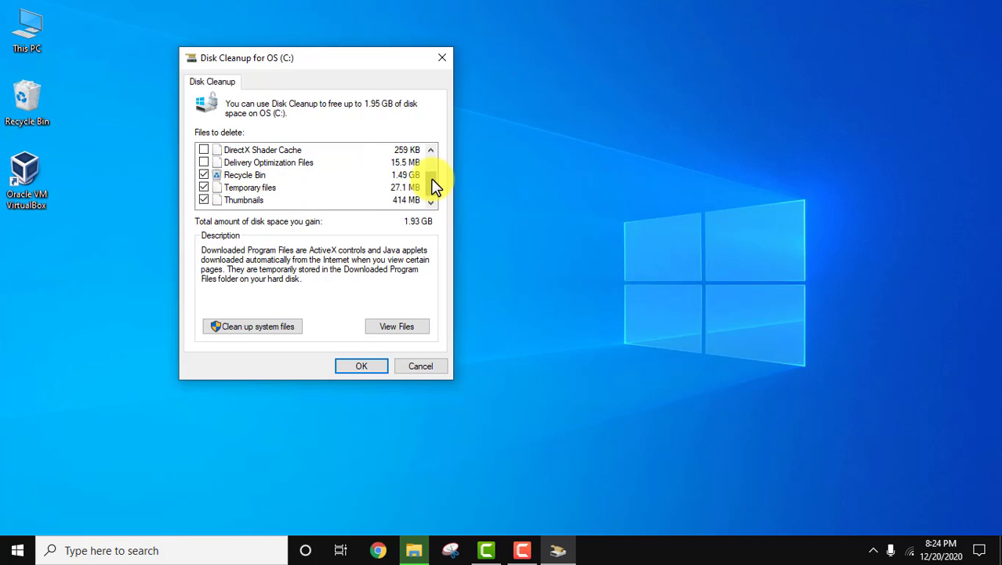
{"action": "left_click_drag", "start_coordinate": [435, 186], "coordinate": [433, 176]}
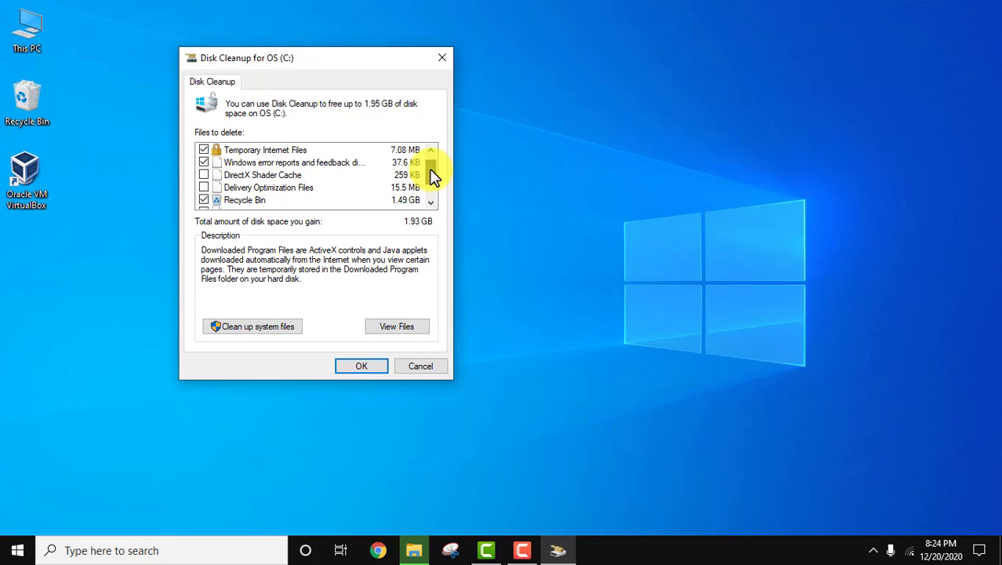